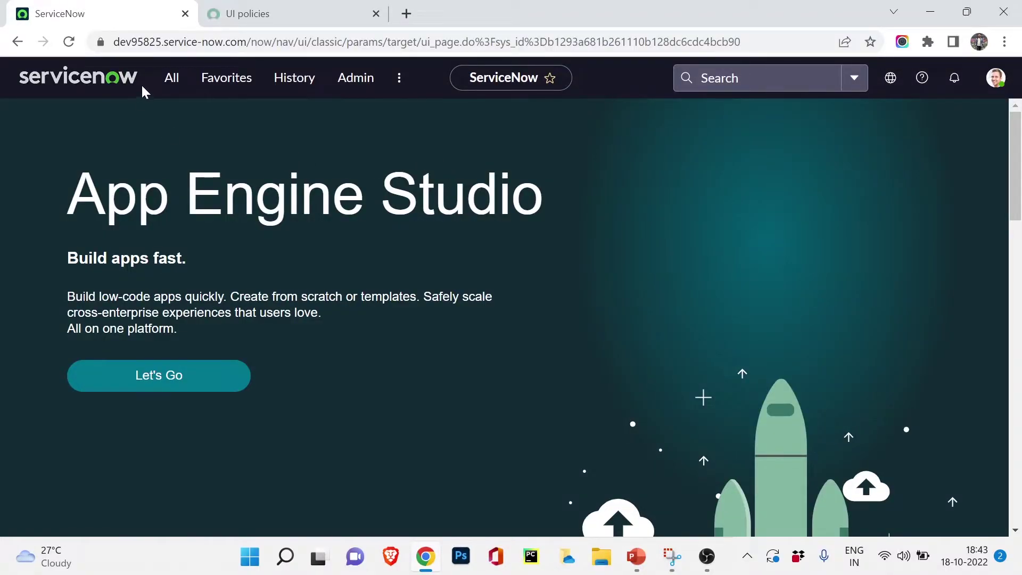
- Filter the application navigator for "tables" and open the Tables list under System Definition
left_click(172, 85)
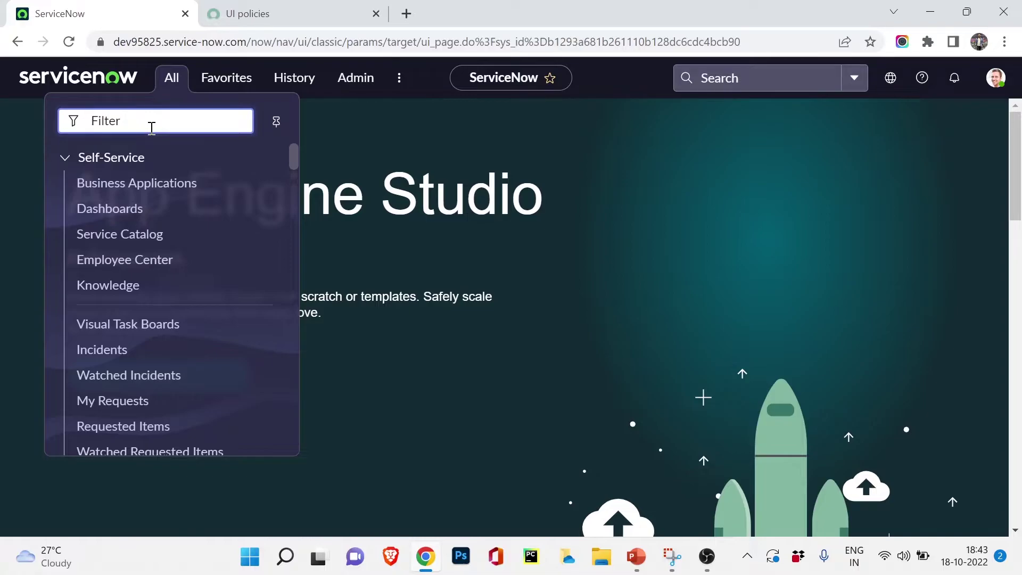
left_click(276, 123)
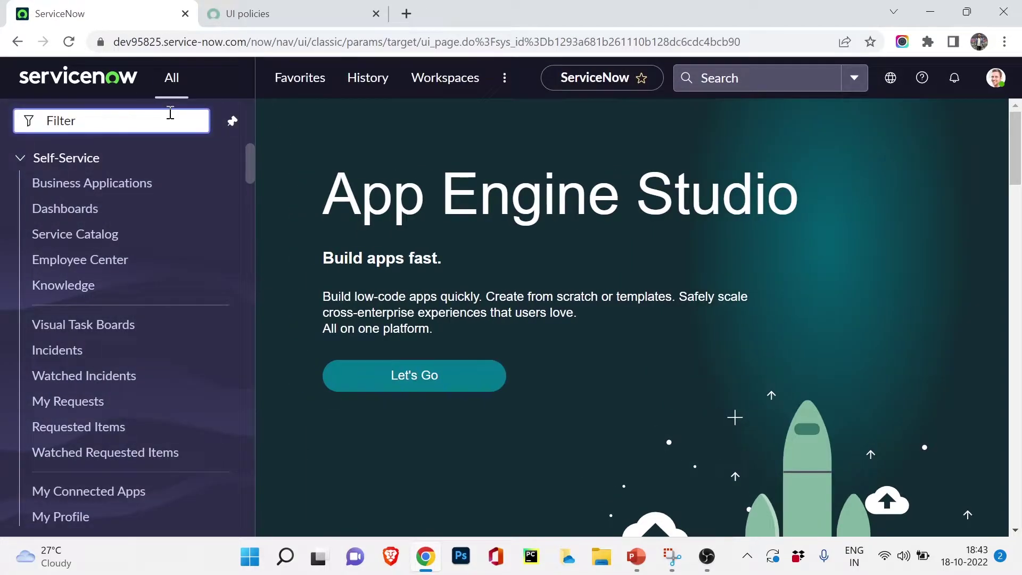
type("tables")
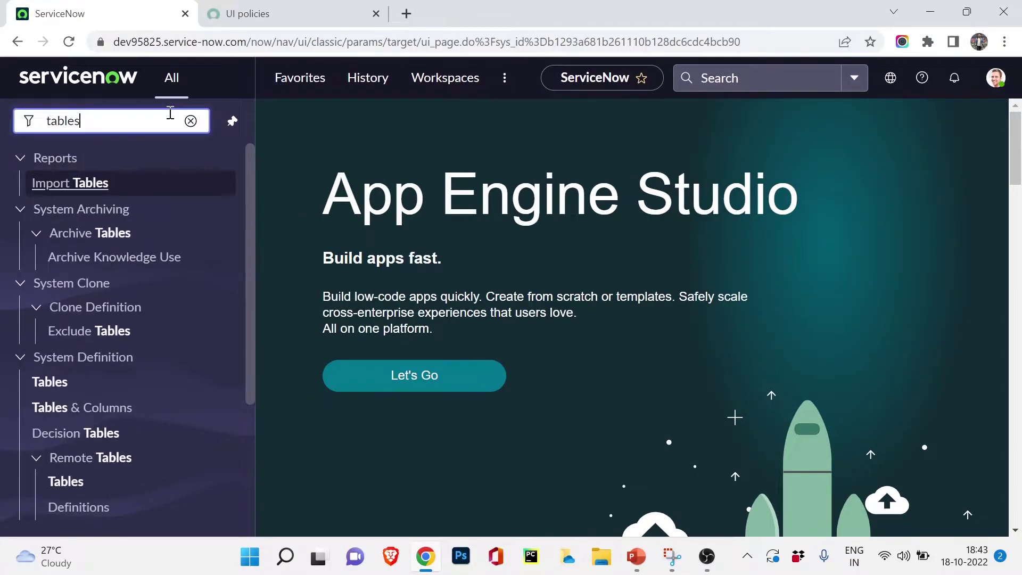
scroll(176, 254, "down", 2)
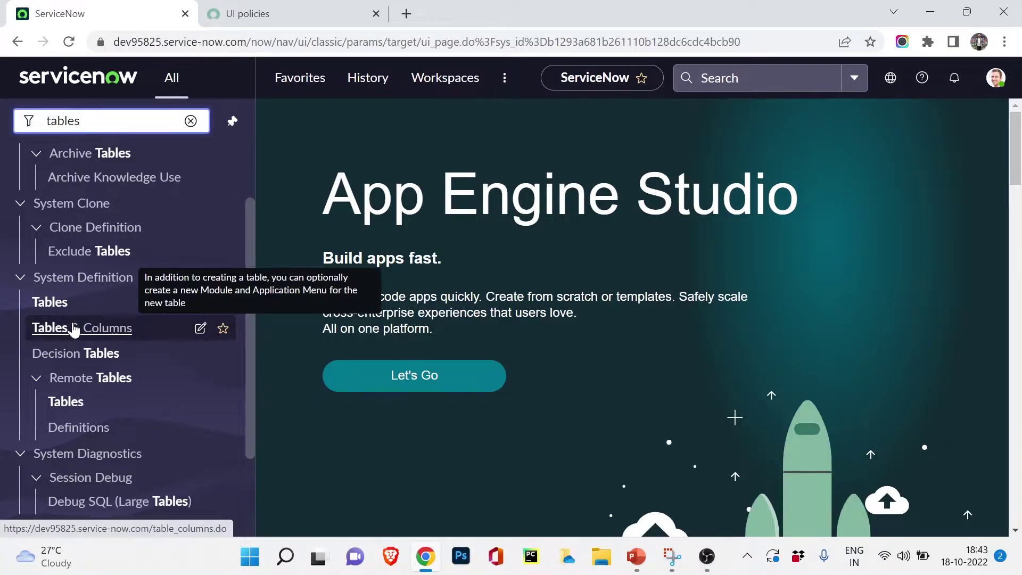
scroll(78, 405, "down", 2)
scroll(77, 404, "up", 2)
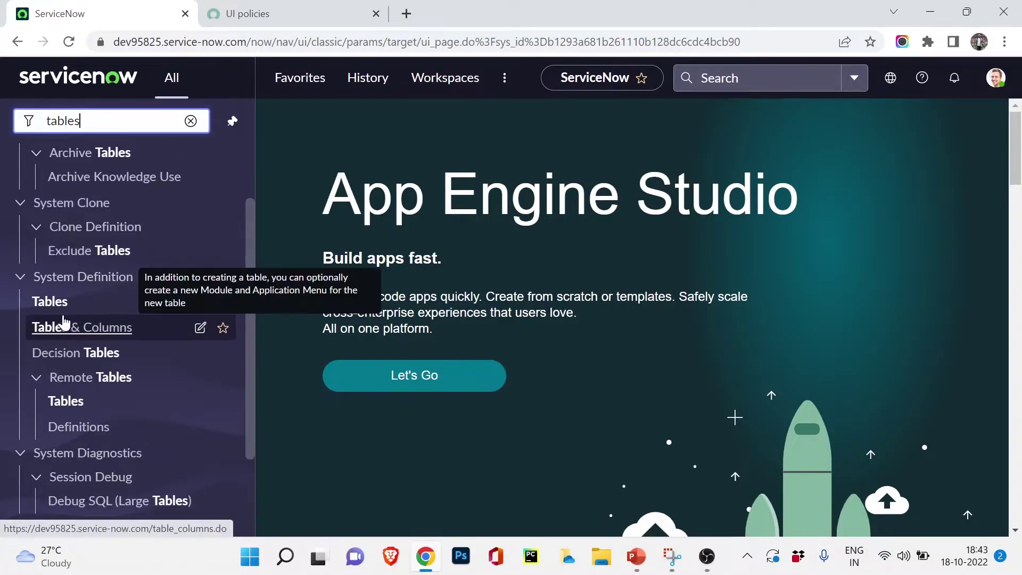
left_click(65, 307)
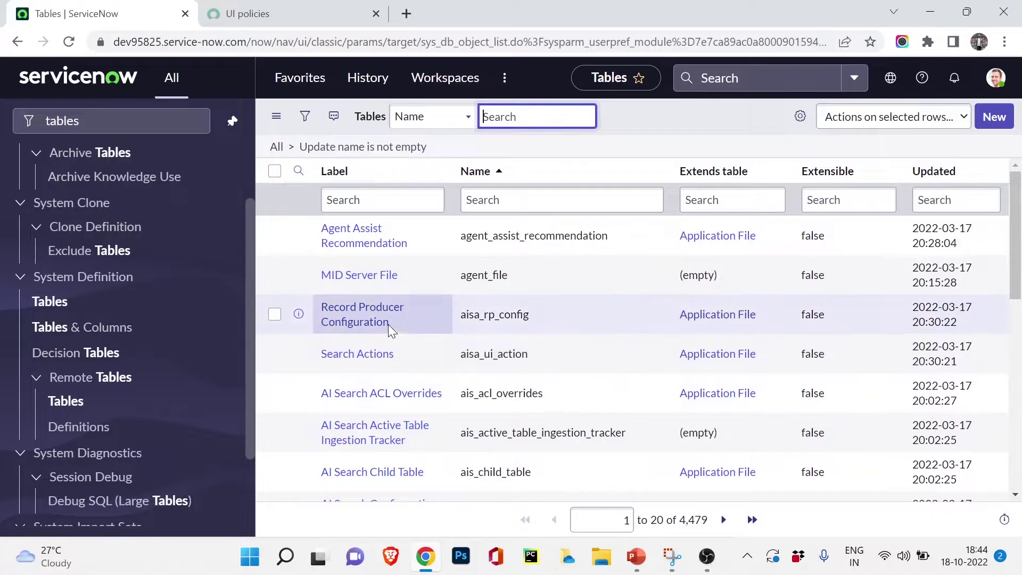
- Unpin the navigator and look through the labels and names in the list of tables
left_click(232, 120)
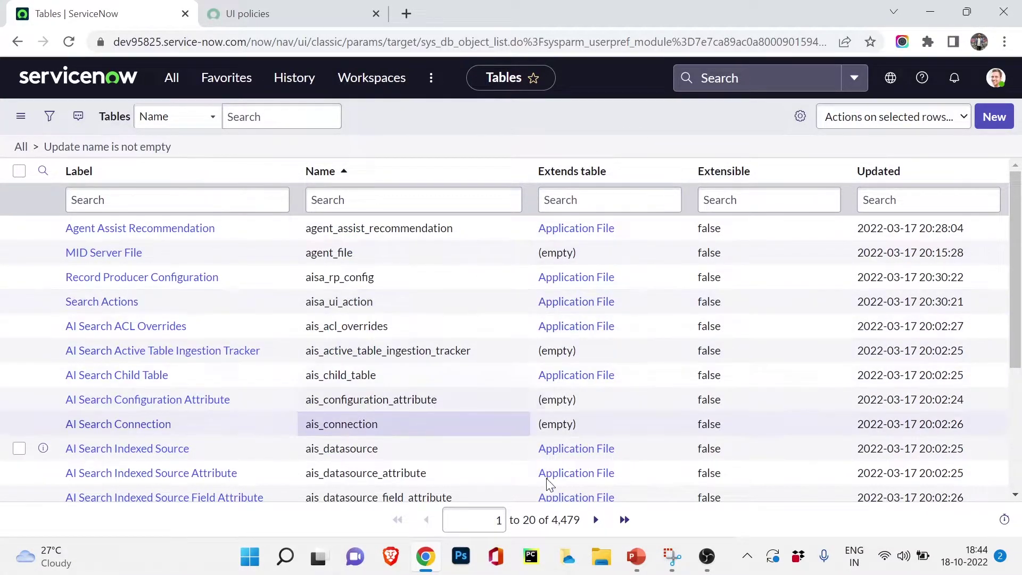
scroll(187, 258, "down", 4)
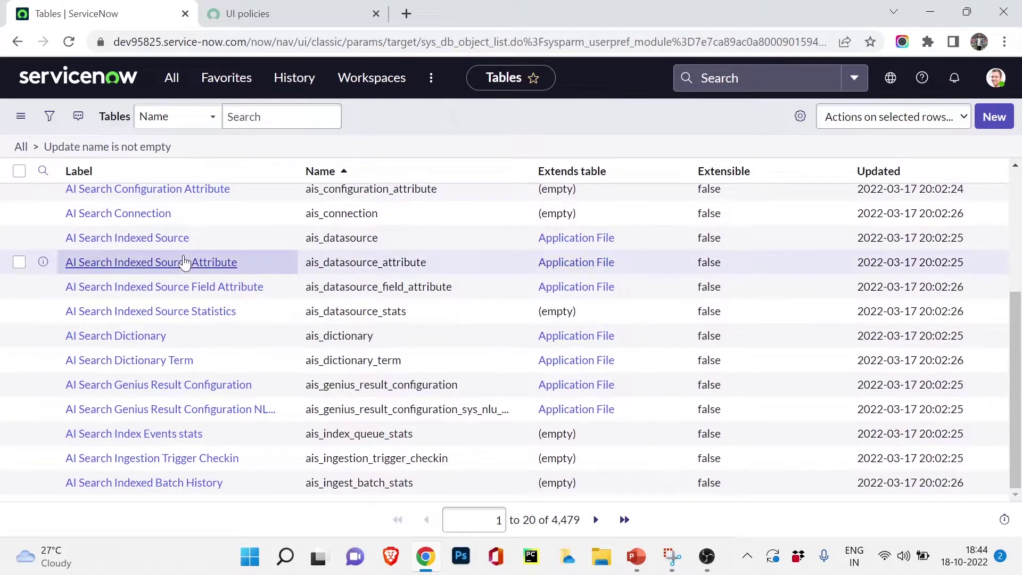
scroll(183, 263, "up", 4)
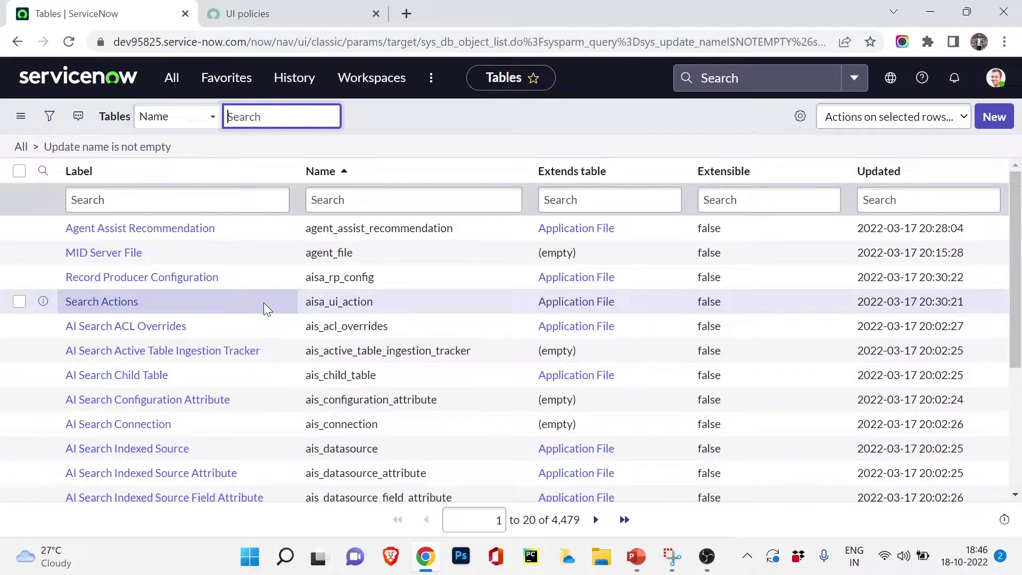
- Try to open the list of user records directly from the navigator filter with "user.list"
left_click(173, 79)
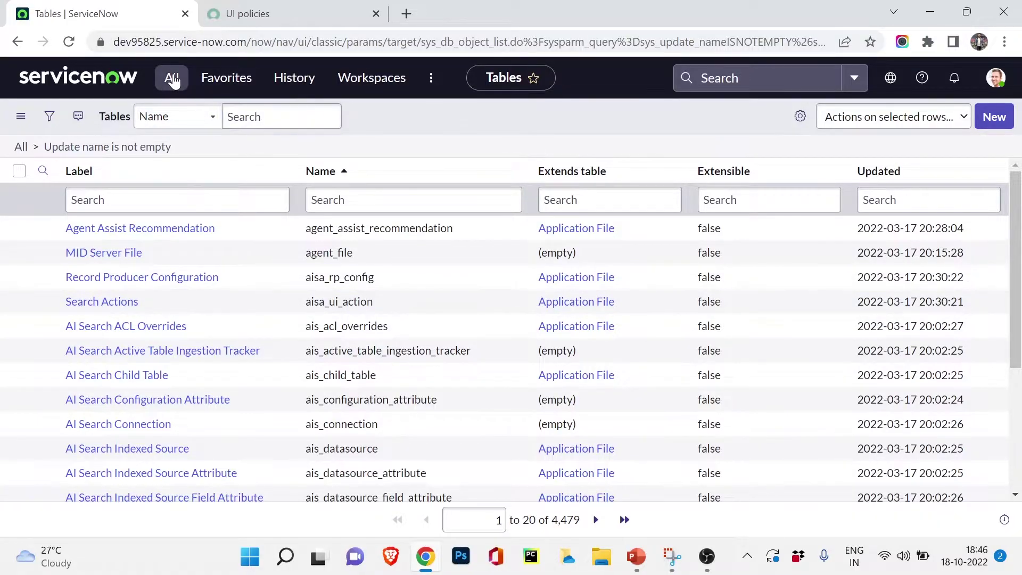
key("BackSpace")
key("BackSpace")
key("BackSpace")
key("BackSpace")
key("BackSpace")
key("BackSpace")
type("user")
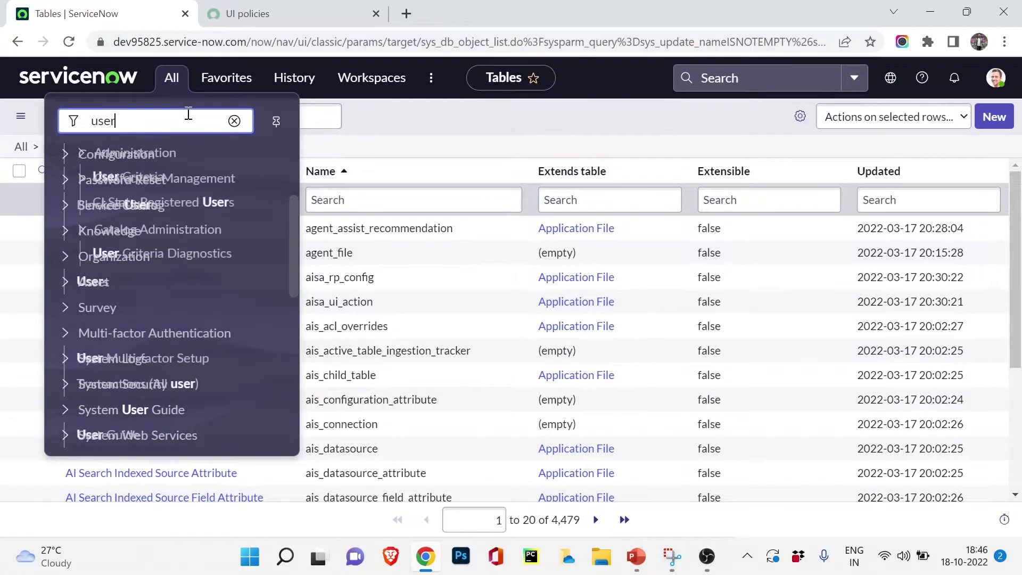
type(".list")
key("Return")
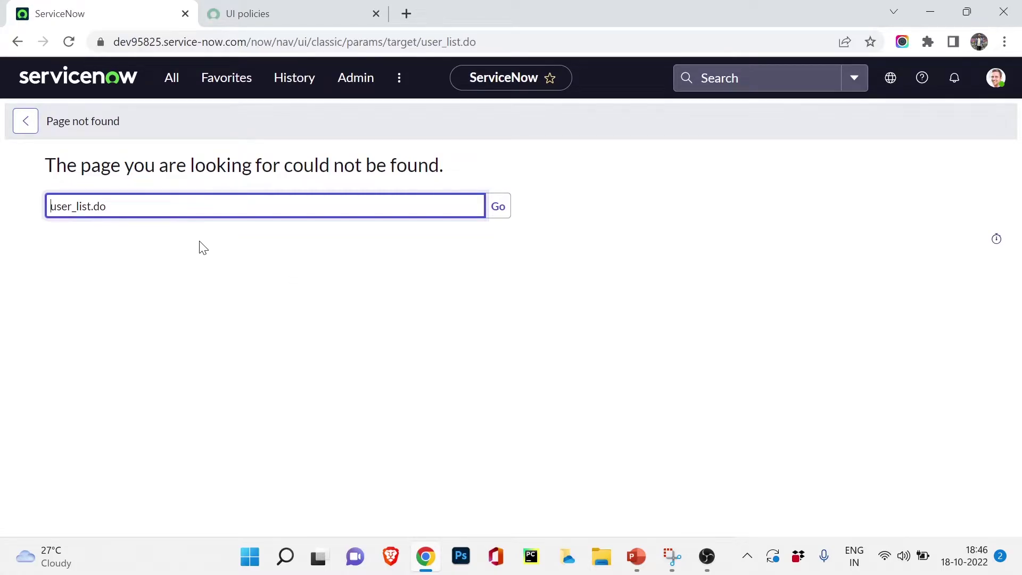
- Open the list of user records directly from the navigator filter with "sys_user.list"
double_click(67, 208)
left_click(205, 207)
left_click(178, 79)
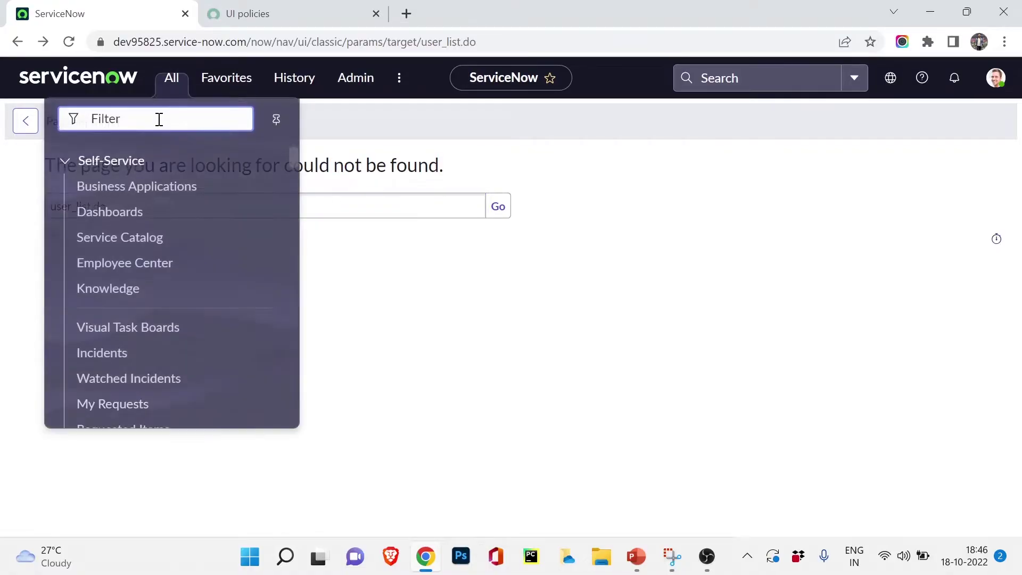
type("sys")
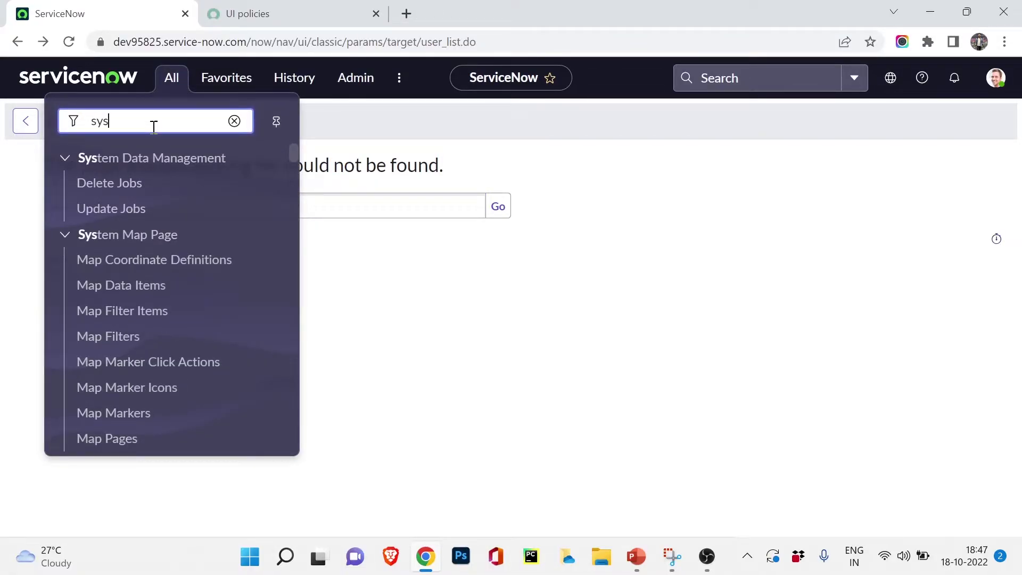
type("_user.list")
key("Return")
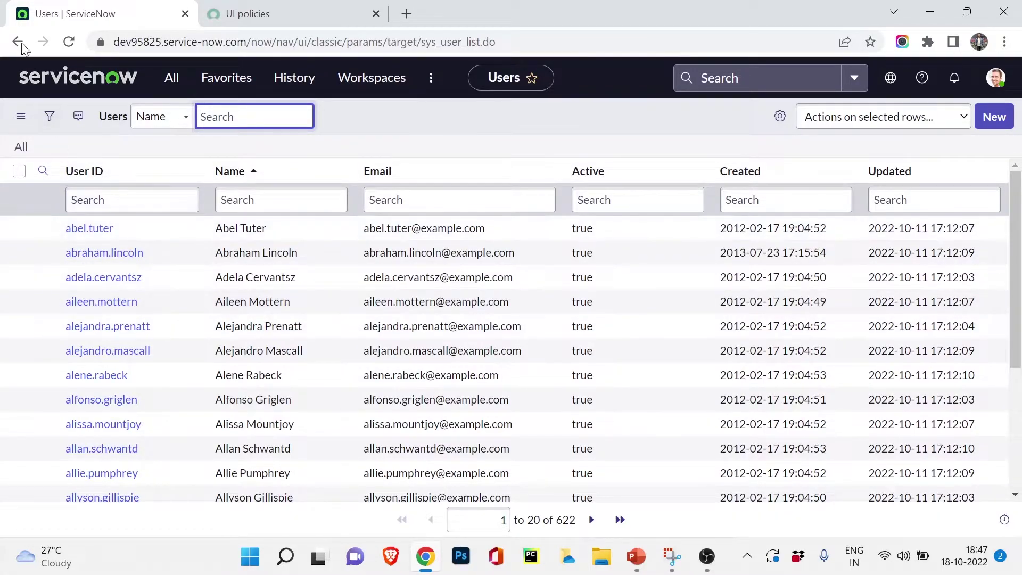
- Return to the System Definition Tables list and filter its Label column by "incident"
left_click(171, 80)
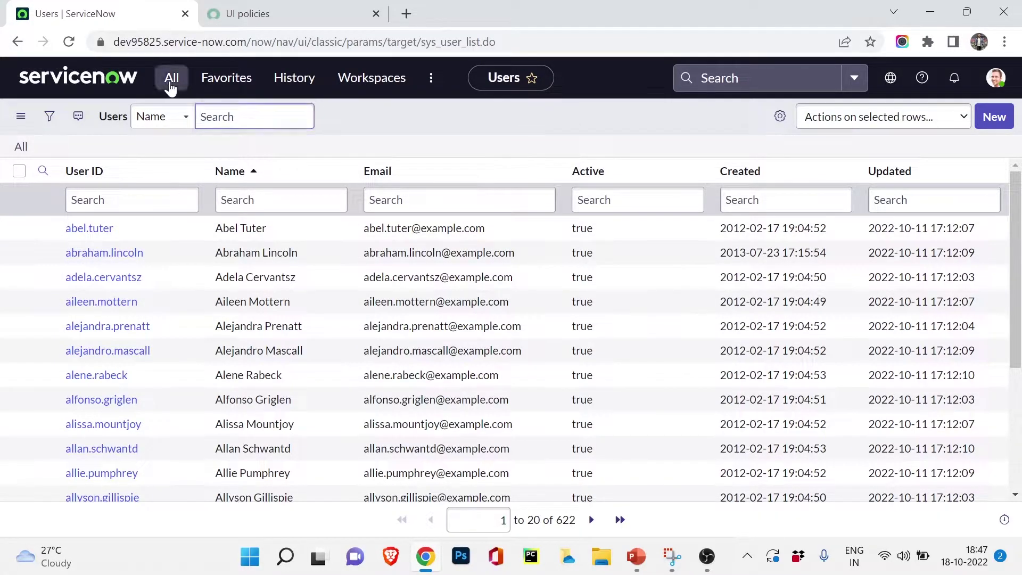
scroll(111, 305, "down", 7)
scroll(110, 303, "down", 6)
scroll(109, 299, "up", 12)
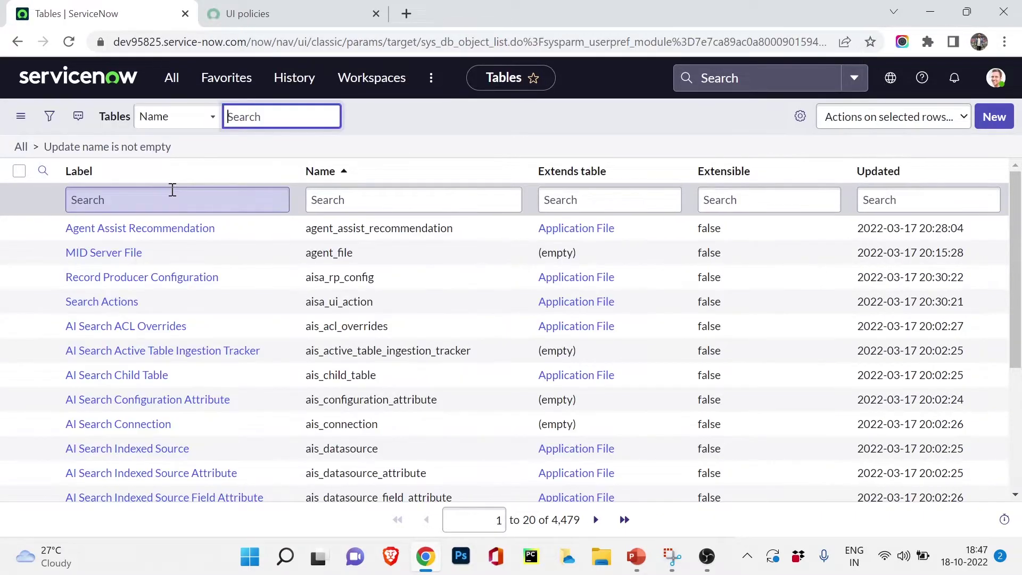
left_click(172, 192)
type("incident")
key("Return")
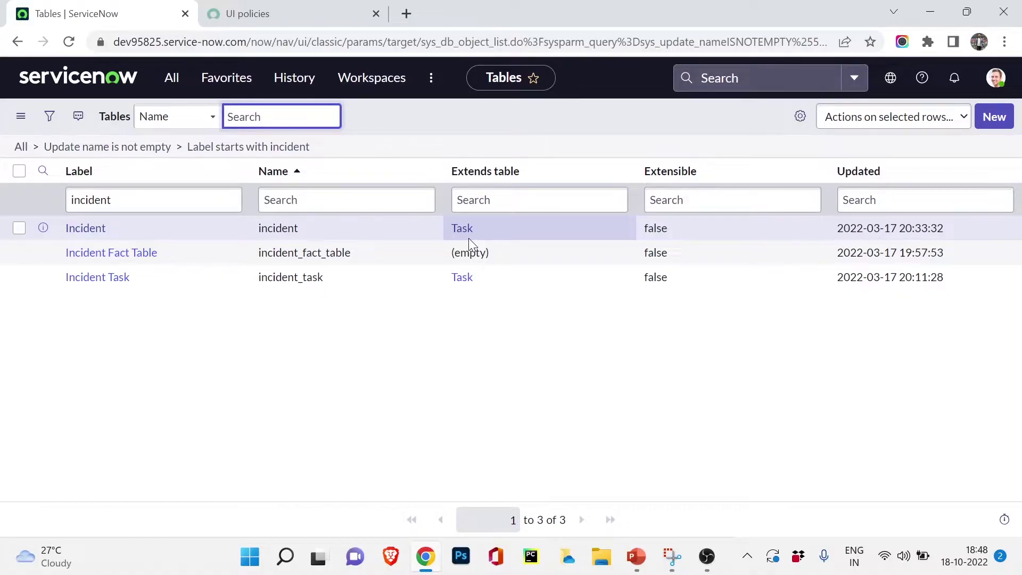
- Open the Incident table's definition record and look over its columns
left_click(65, 228)
left_click(69, 229)
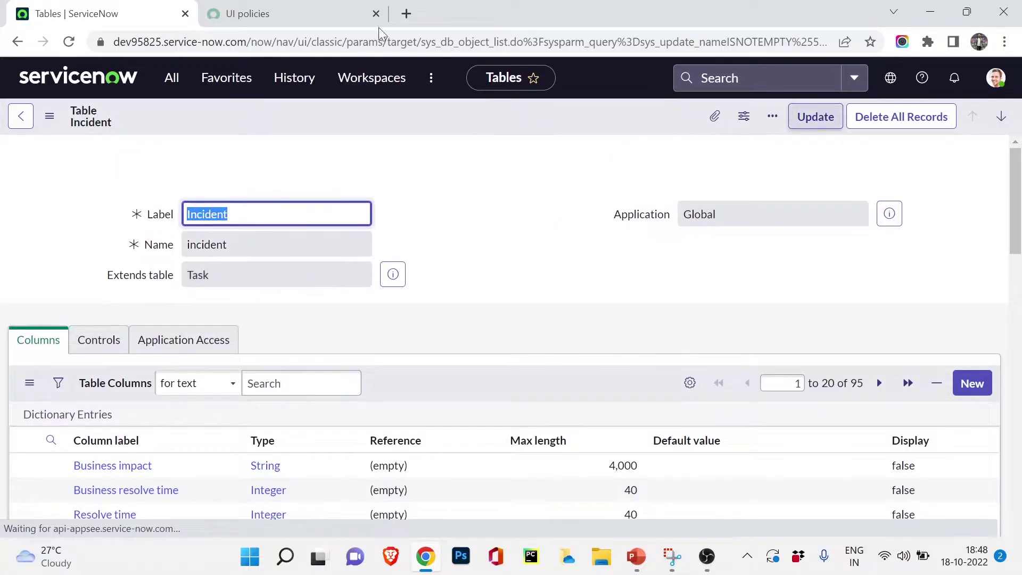
scroll(503, 243, "down", 2)
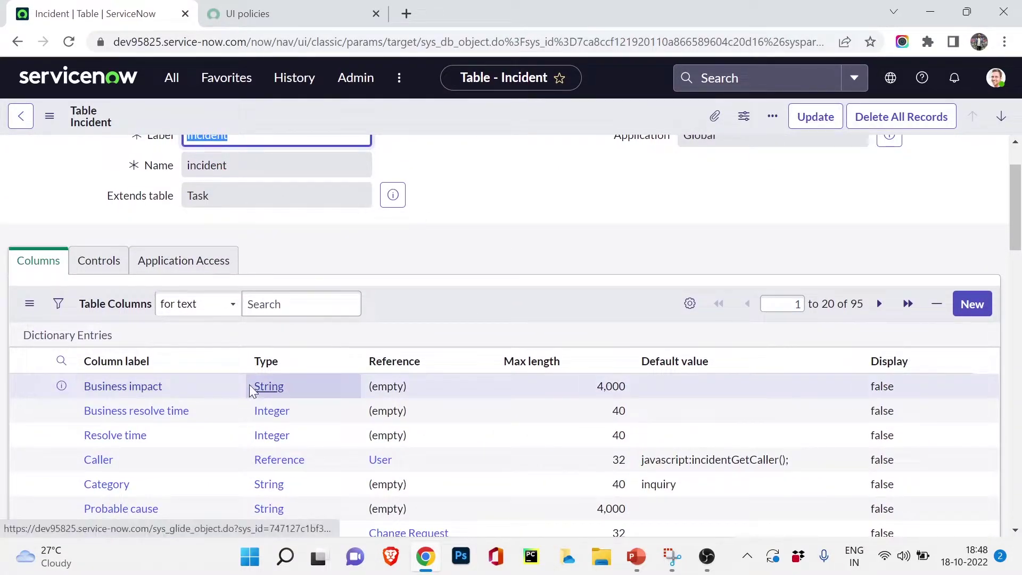
scroll(240, 397, "up", 2)
- Open a blank Incident form in a new browser tab by entering "incident.FORM" in the navigator filter
left_click(171, 79)
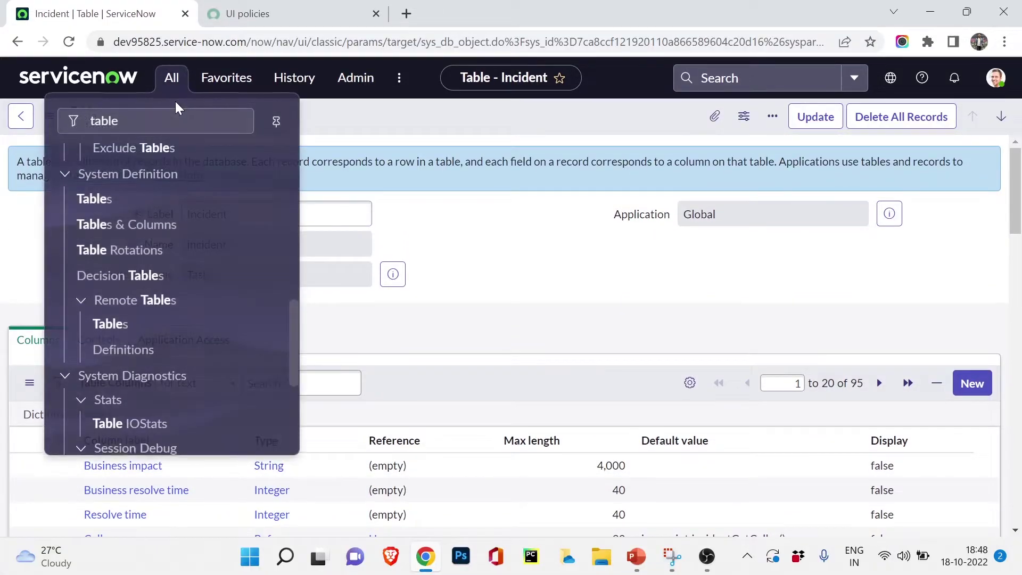
type("incid")
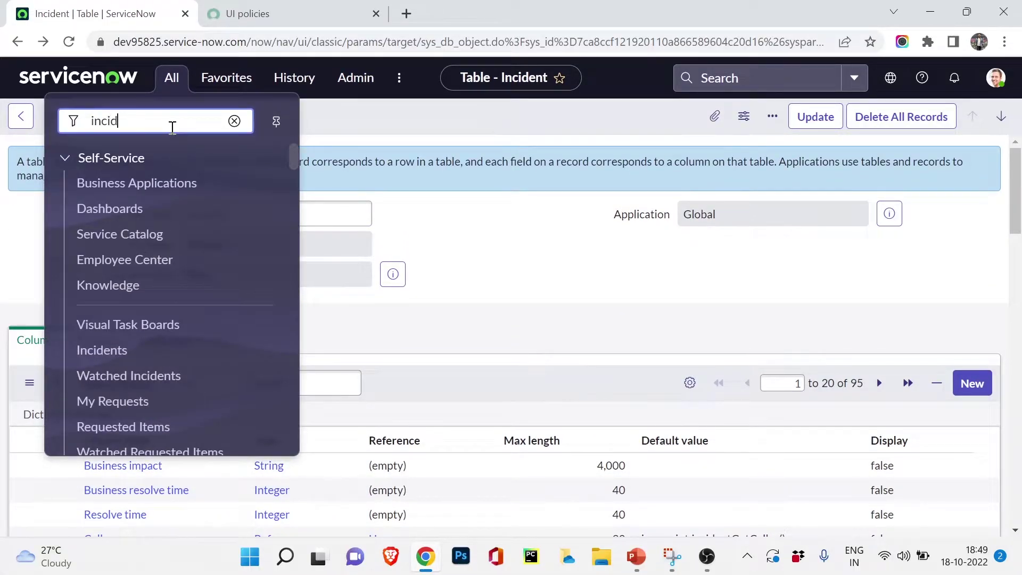
type("ent.FORM")
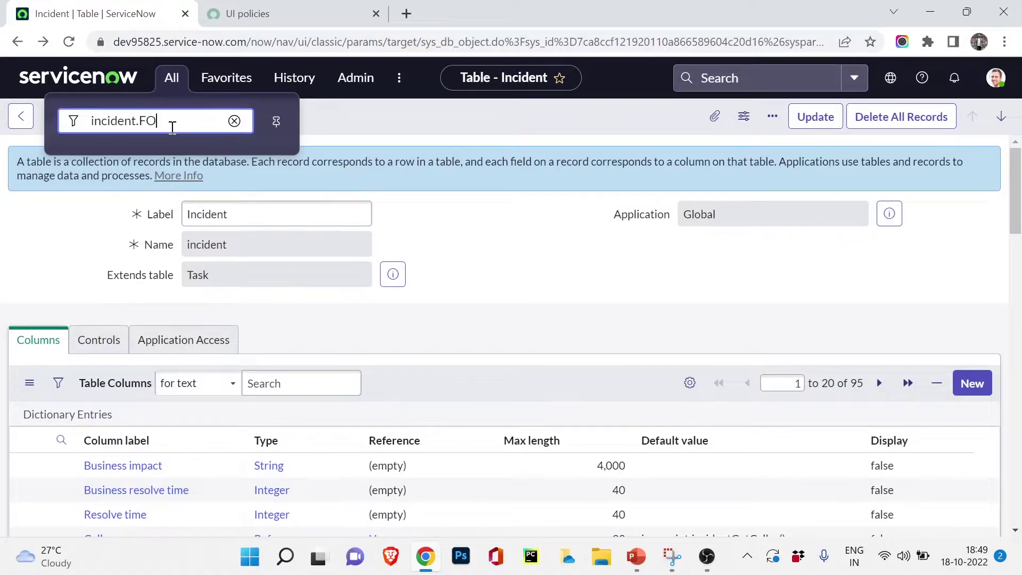
key("Return")
left_click(176, 22)
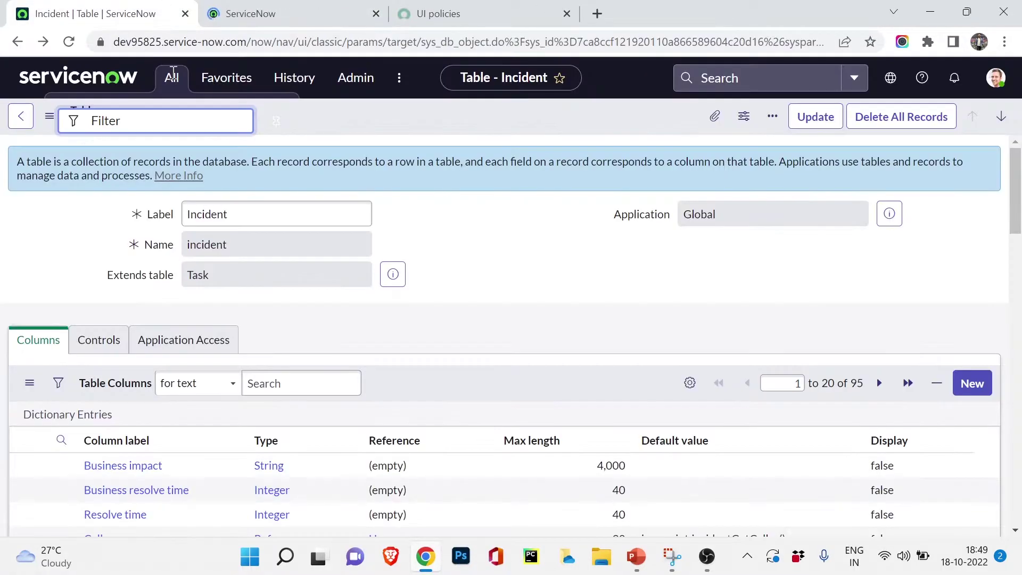
left_click(352, 9)
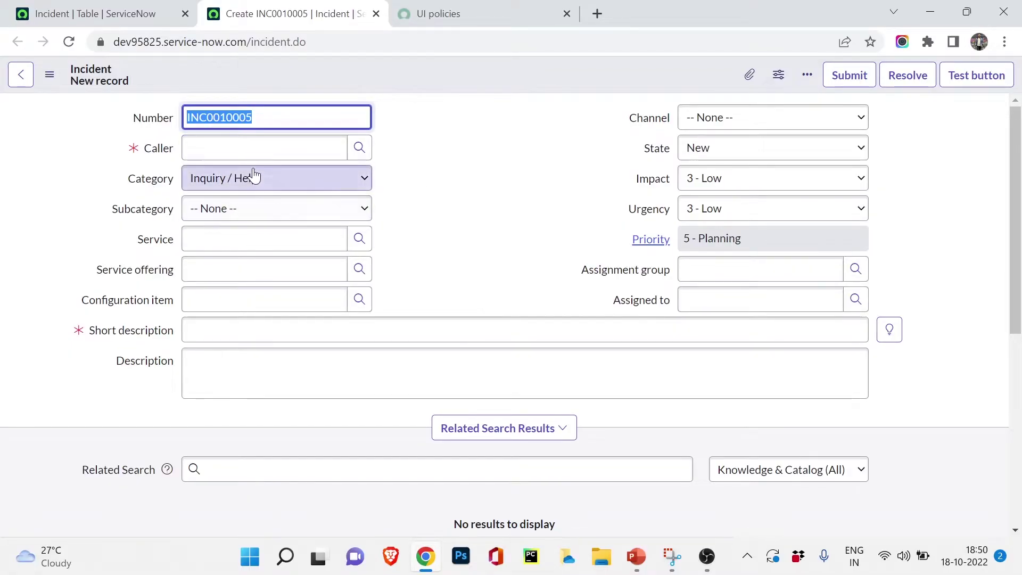
- Examine the new incident form's fields, including Caller, the Channel options and the sections further down
left_click(261, 148)
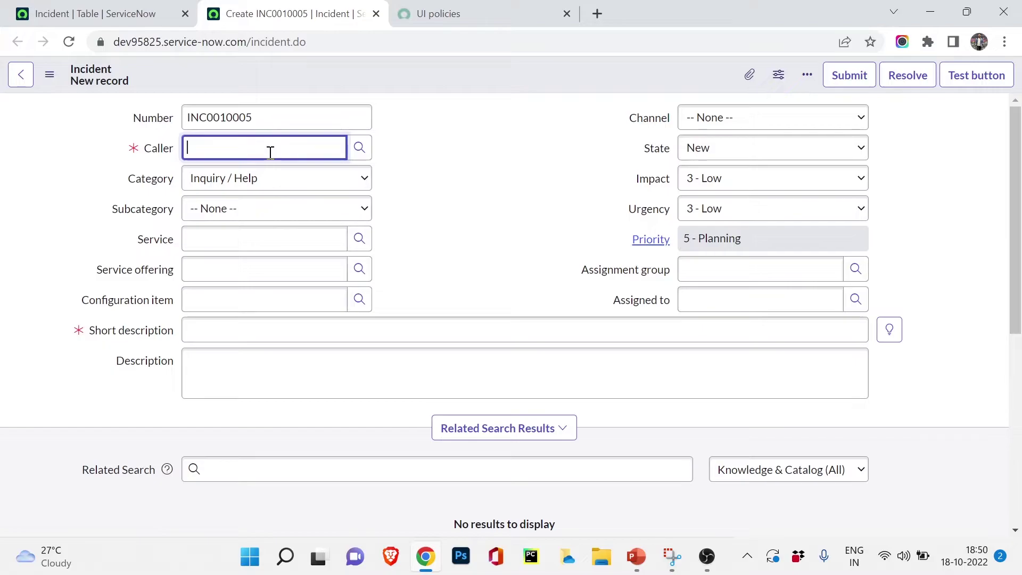
left_click(704, 124)
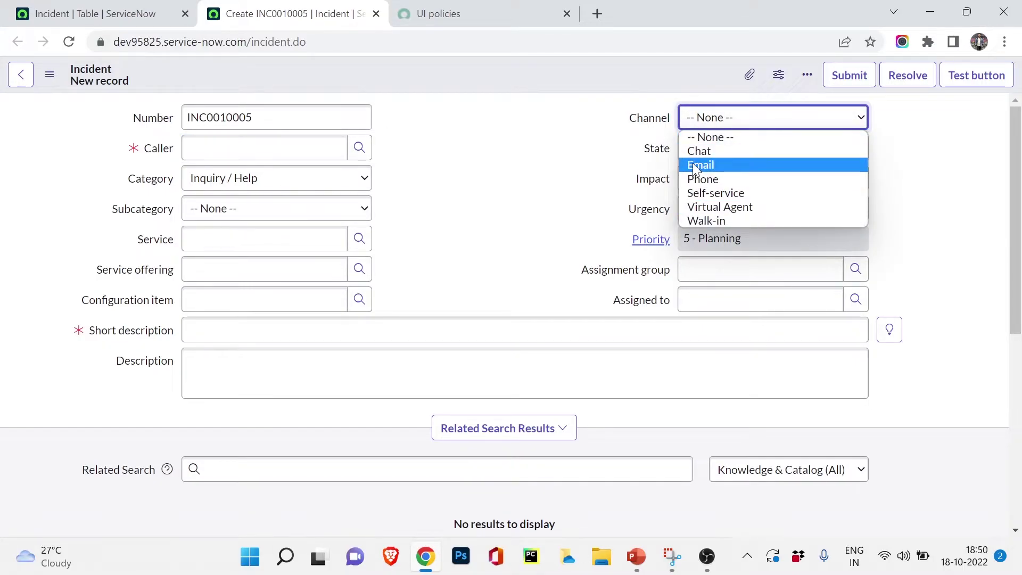
left_click(539, 160)
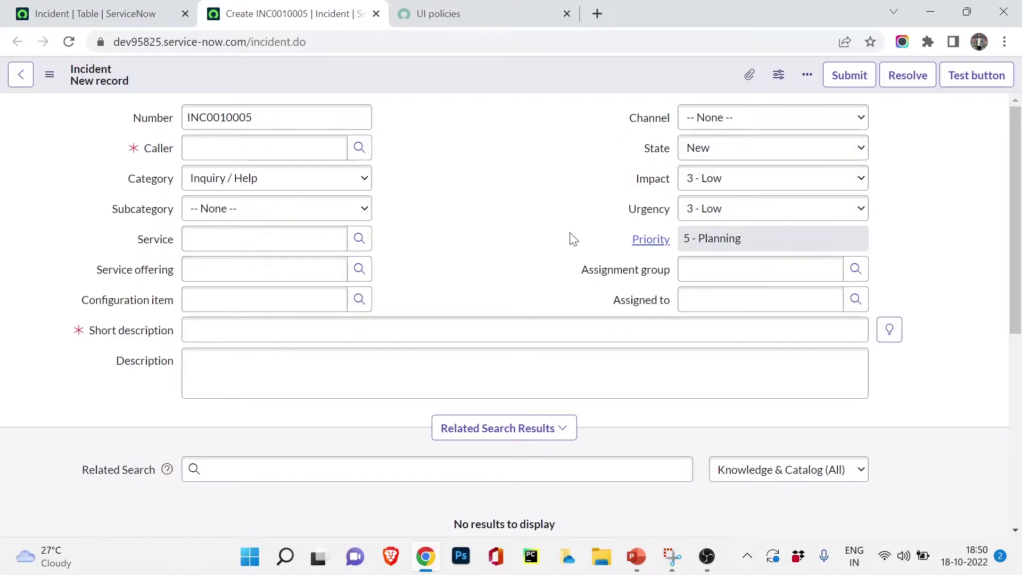
scroll(520, 296, "down", 5)
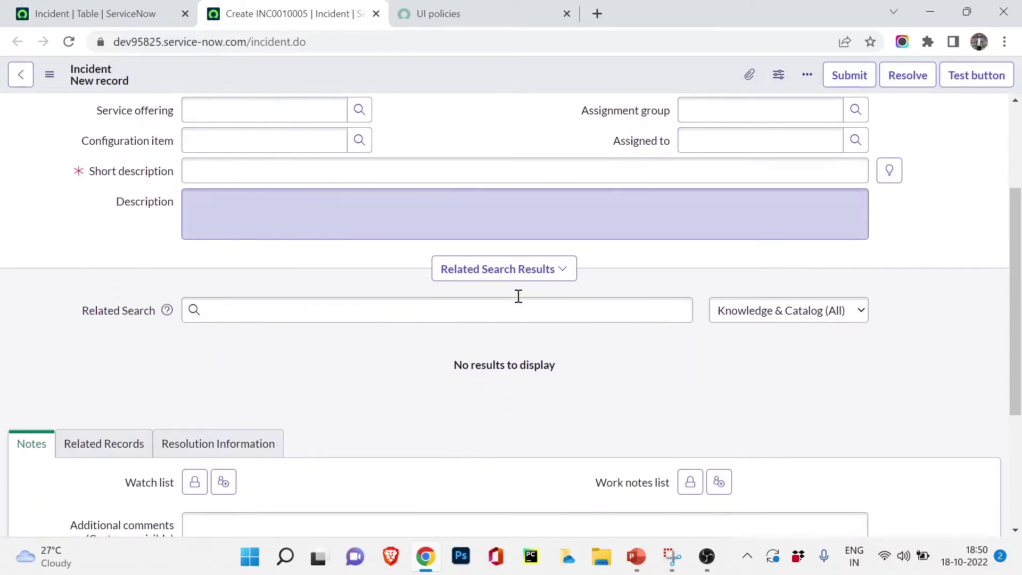
scroll(524, 240, "up", 7)
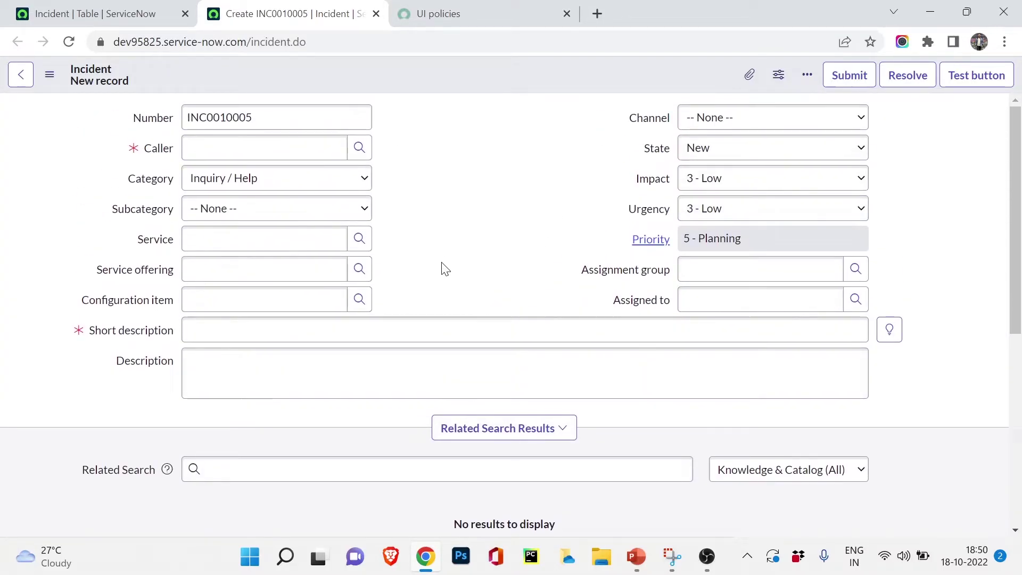
- Return to the Incident table definition, review its columns and view the auto-numbering prefix among its controls
left_click(95, 13)
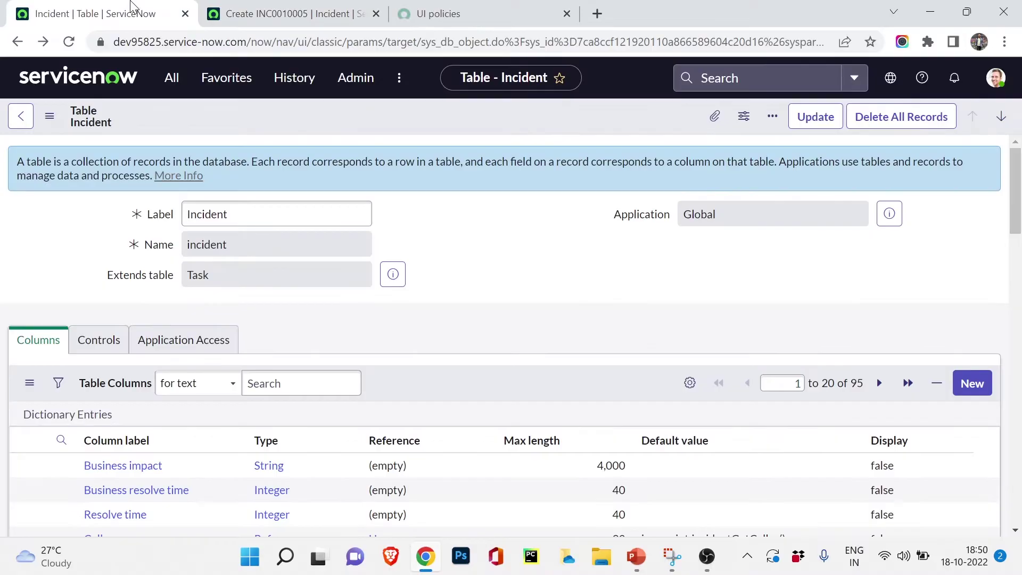
scroll(149, 246, "down", 3)
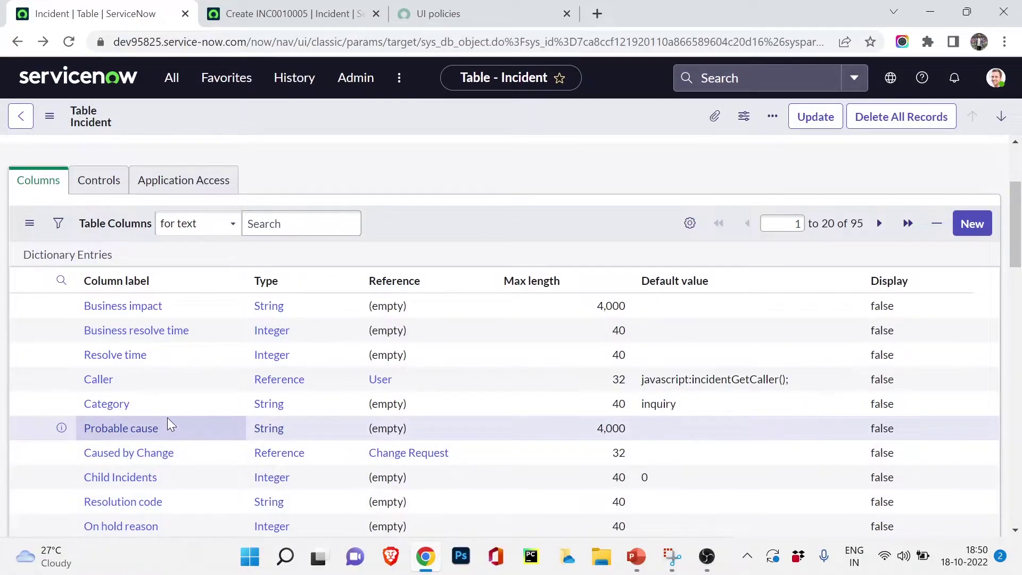
left_click(90, 175)
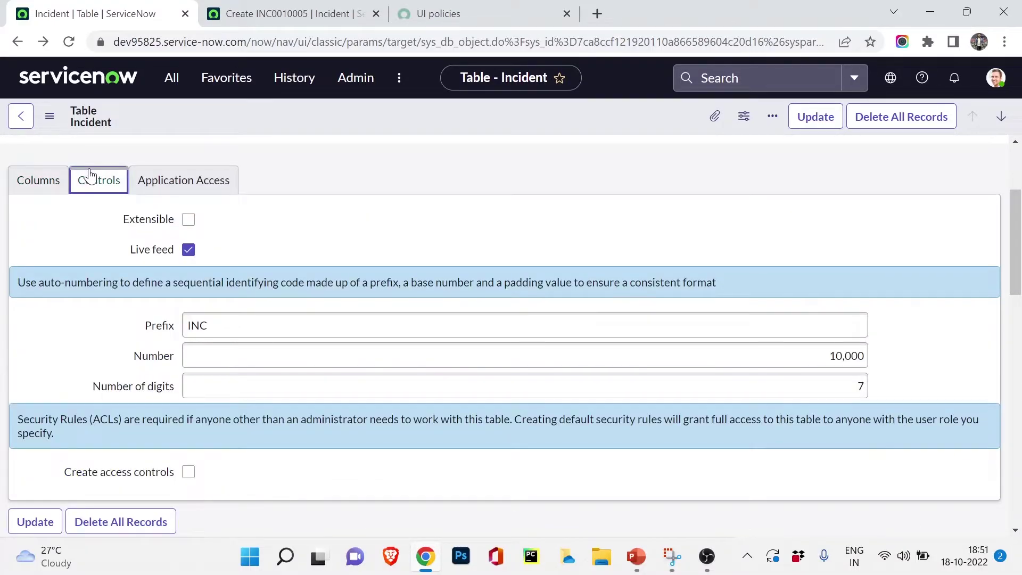
left_click(213, 327)
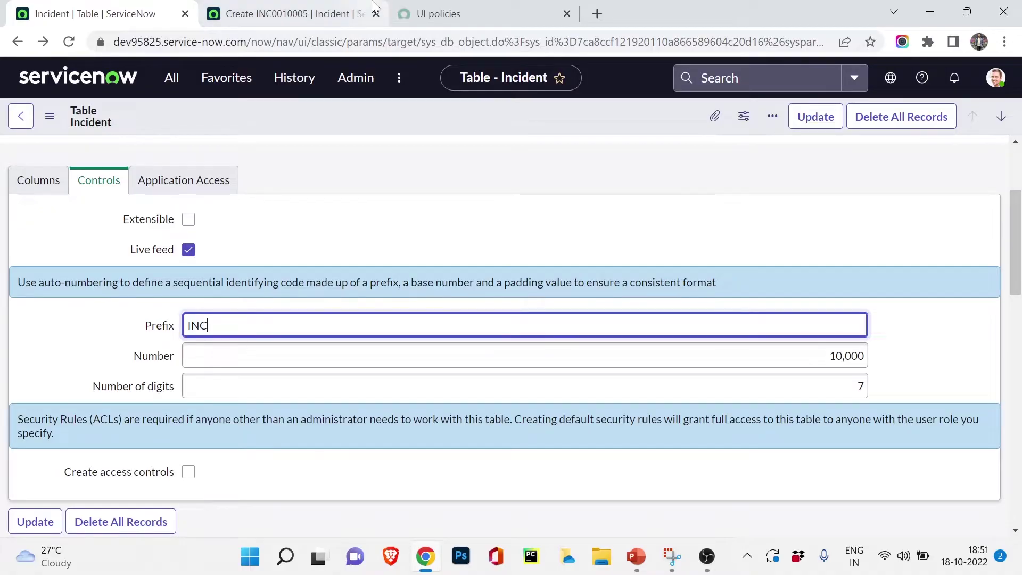
- Compare the prefix of the new incident form's Number field with the table's Prefix setting
left_click(288, 14)
left_click_drag(187, 119, 208, 118)
left_click(163, 14)
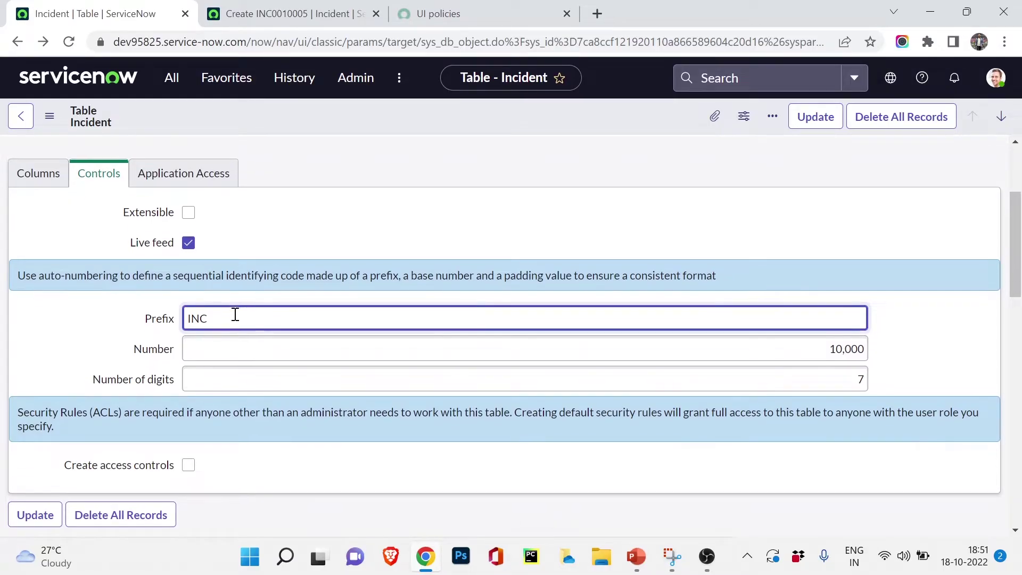
- Review the Incident table's remaining auto-numbering controls and view its Access Controls, Labels and Database Indexes related lists
scroll(235, 314, "down", 1)
left_click(213, 278)
scroll(218, 280, "down", 5)
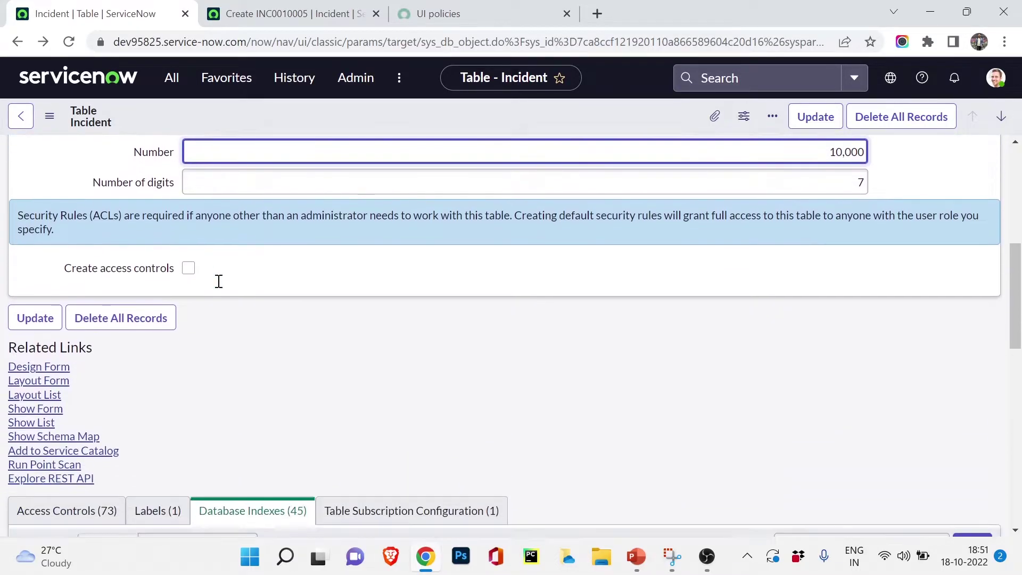
scroll(219, 281, "up", 3)
scroll(219, 281, "down", 5)
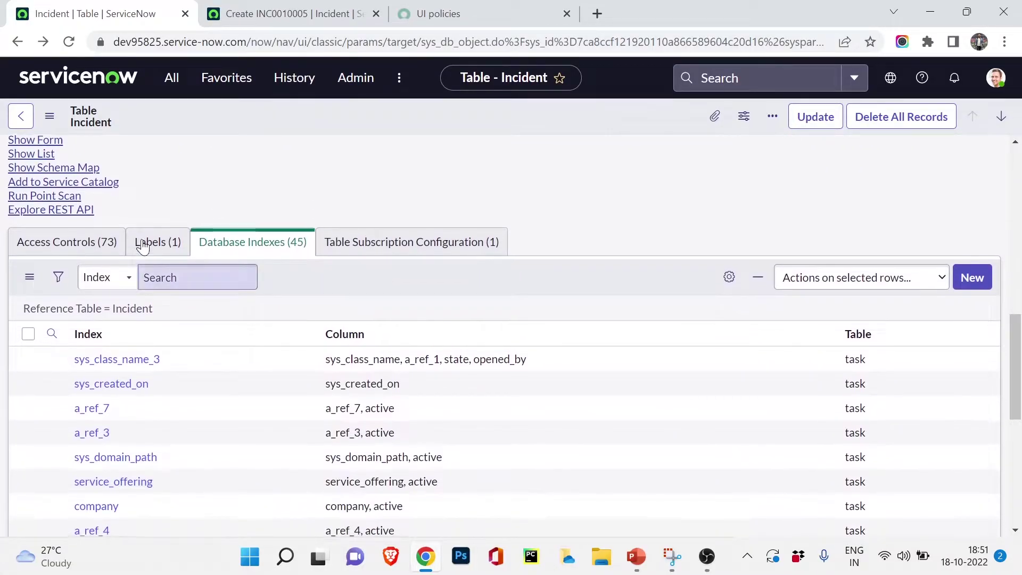
left_click(75, 233)
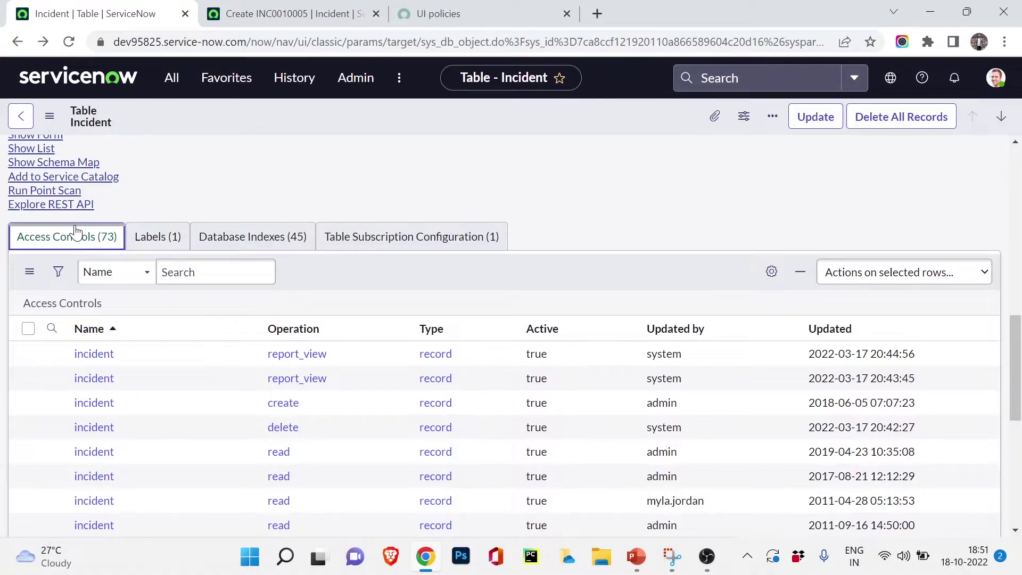
left_click(173, 237)
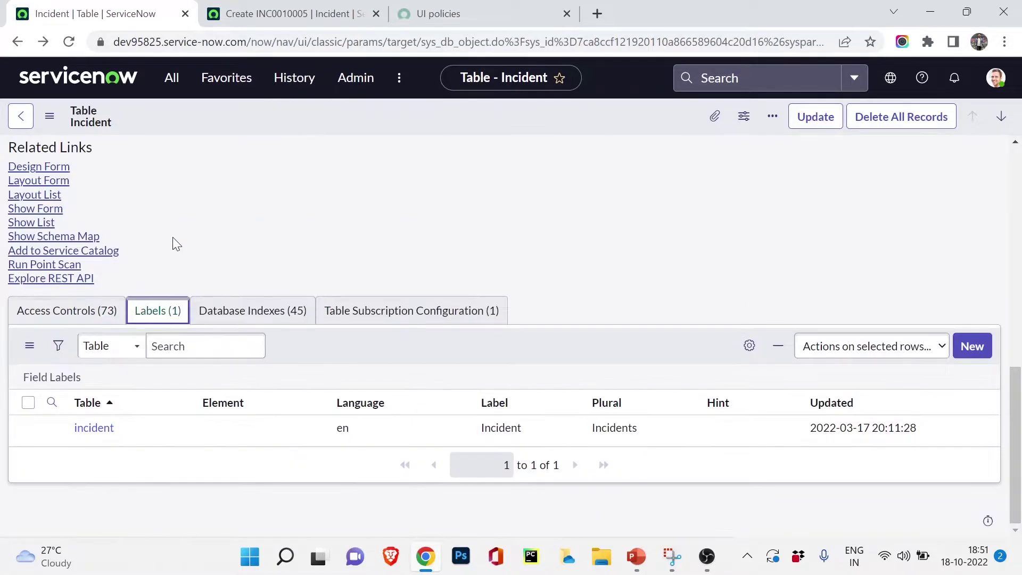
left_click(288, 310)
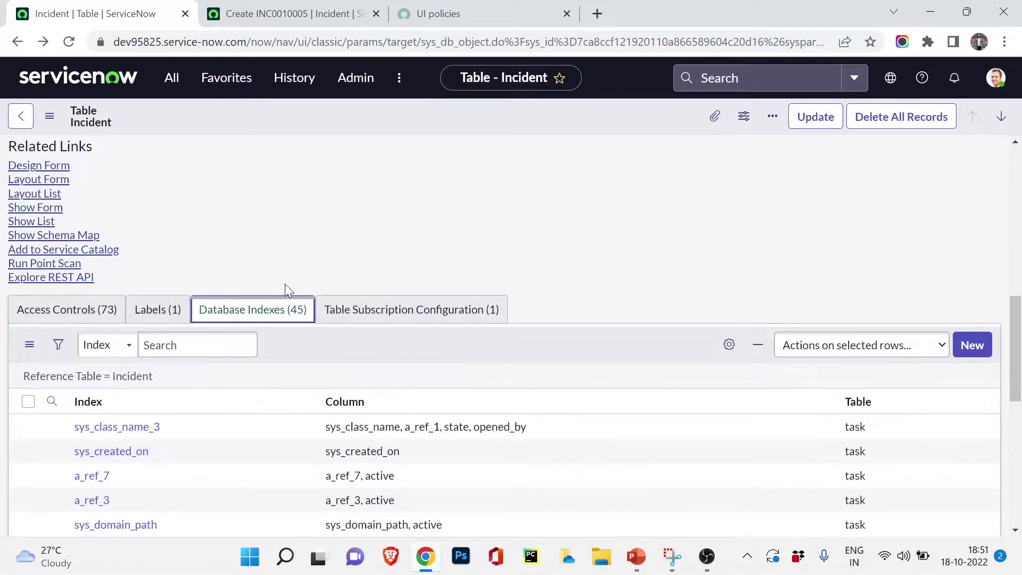
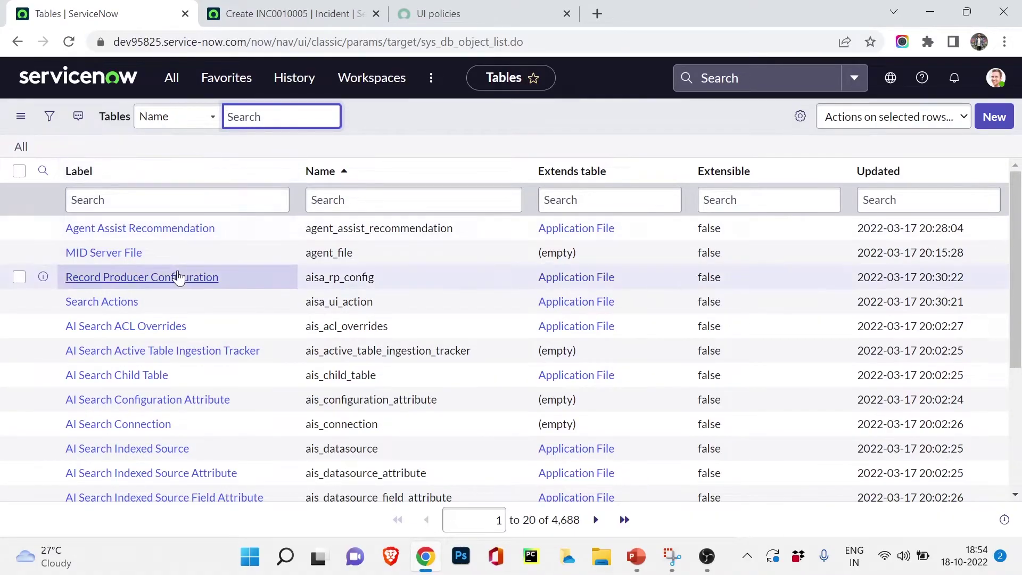
- Filter the Tables list by the label "incident" and open the Incident table's definition
left_click(203, 201)
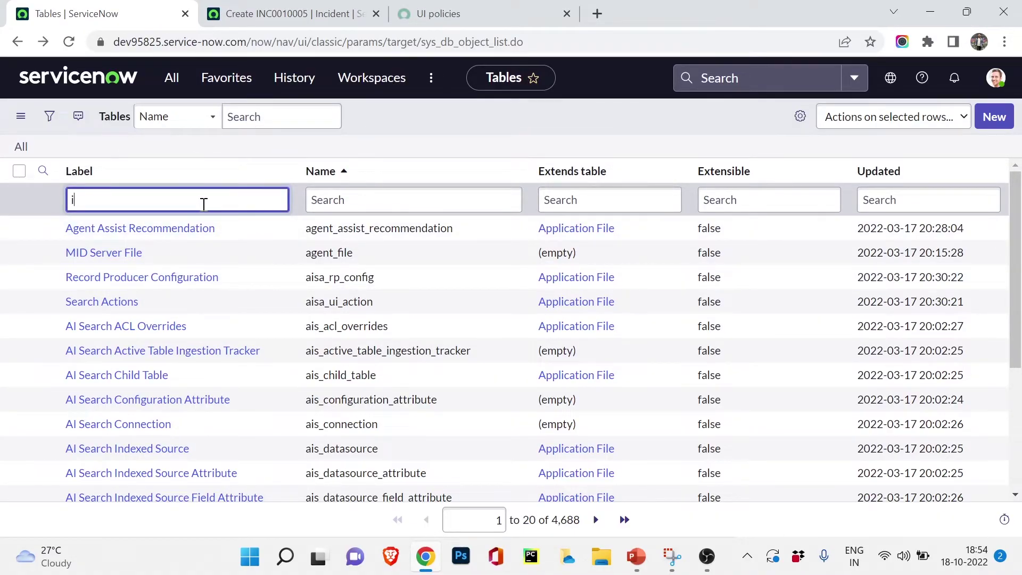
key("Return")
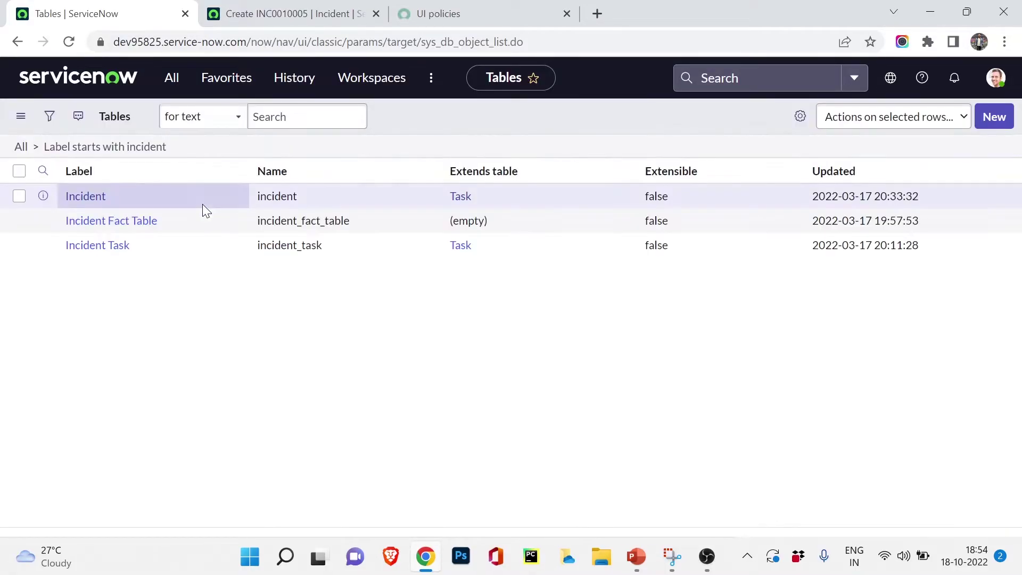
left_click(86, 227)
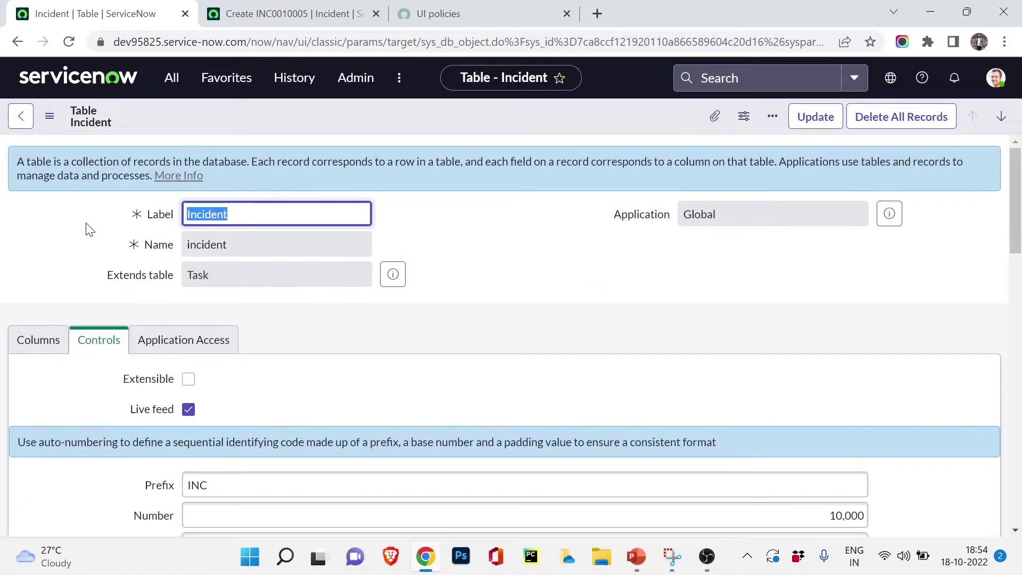
- Examine the Incident table's definition, including its controls and the labels, types and references of its columns
scroll(147, 245, "down", 4)
scroll(143, 247, "up", 3)
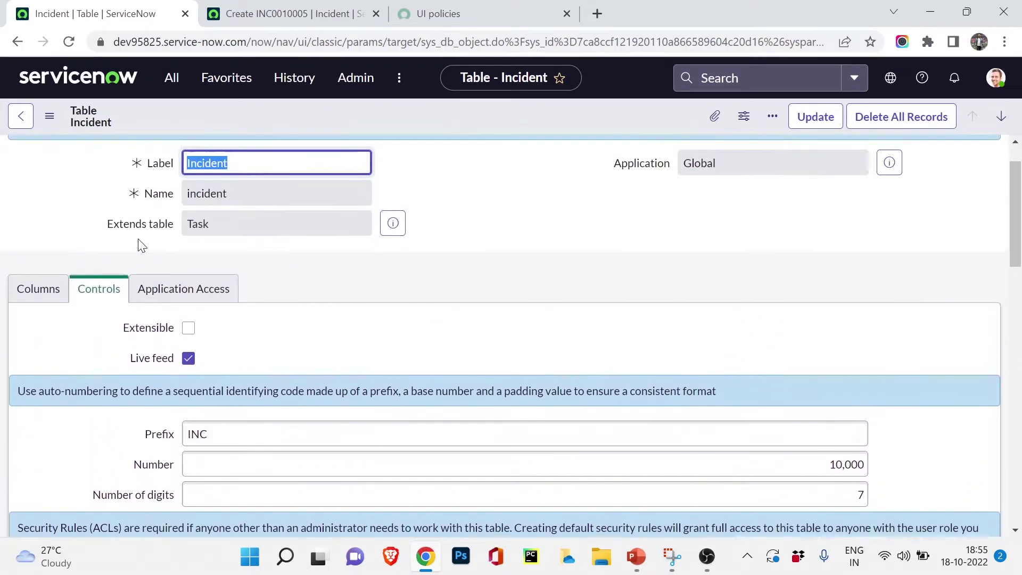
scroll(141, 245, "up", 1)
left_click(38, 339)
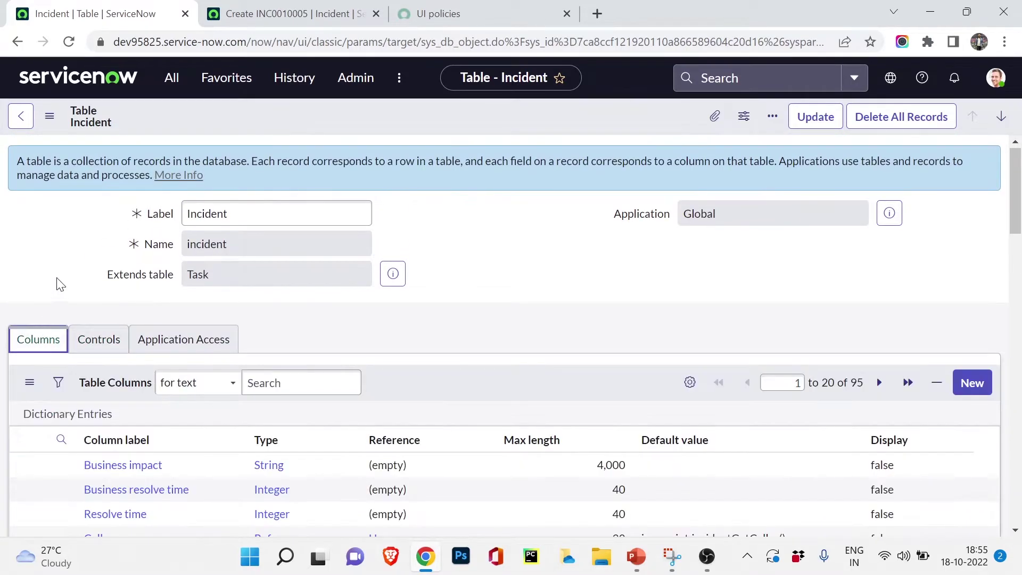
scroll(60, 283, "down", 5)
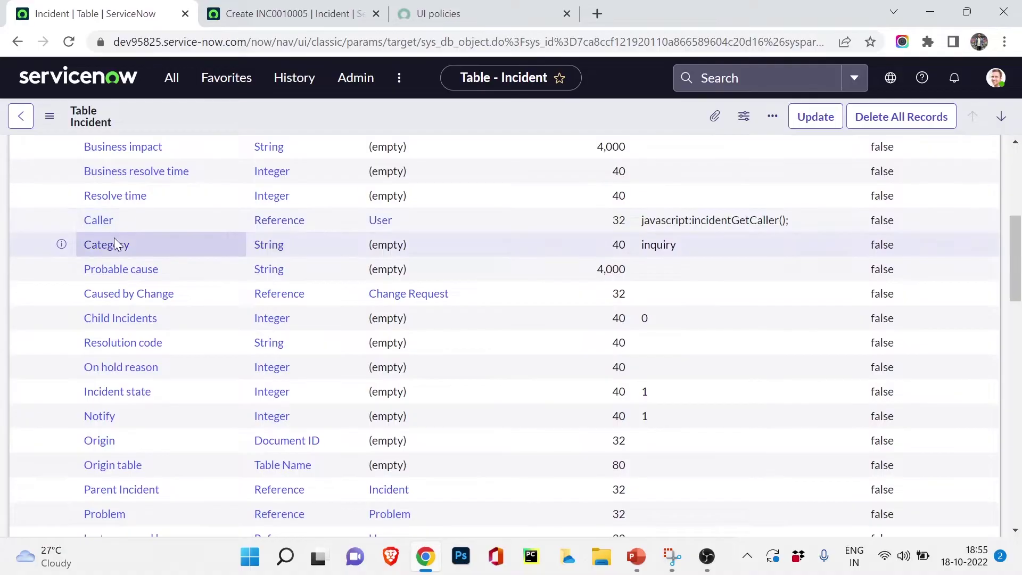
scroll(272, 292, "up", 3)
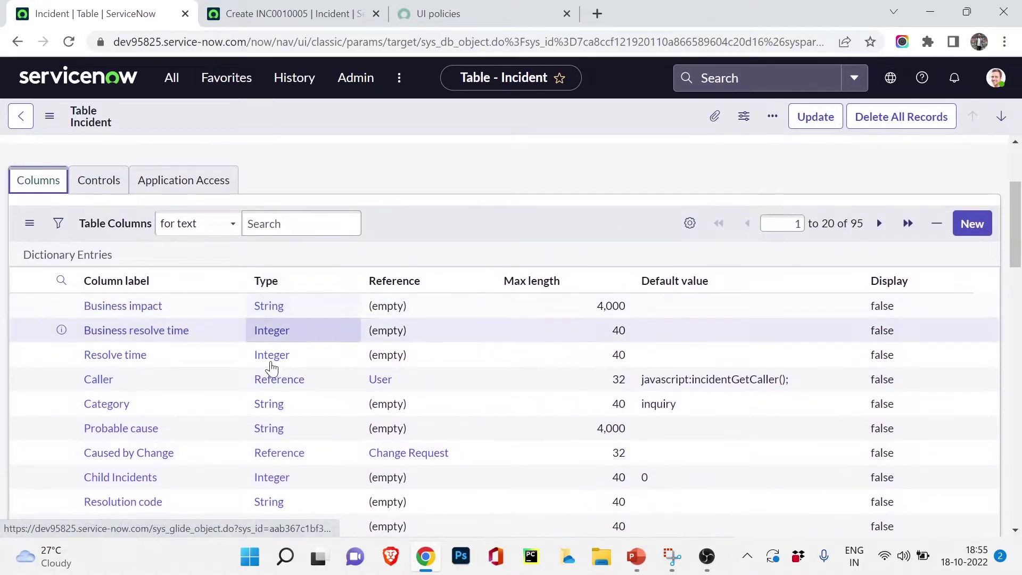
scroll(274, 402, "up", 3)
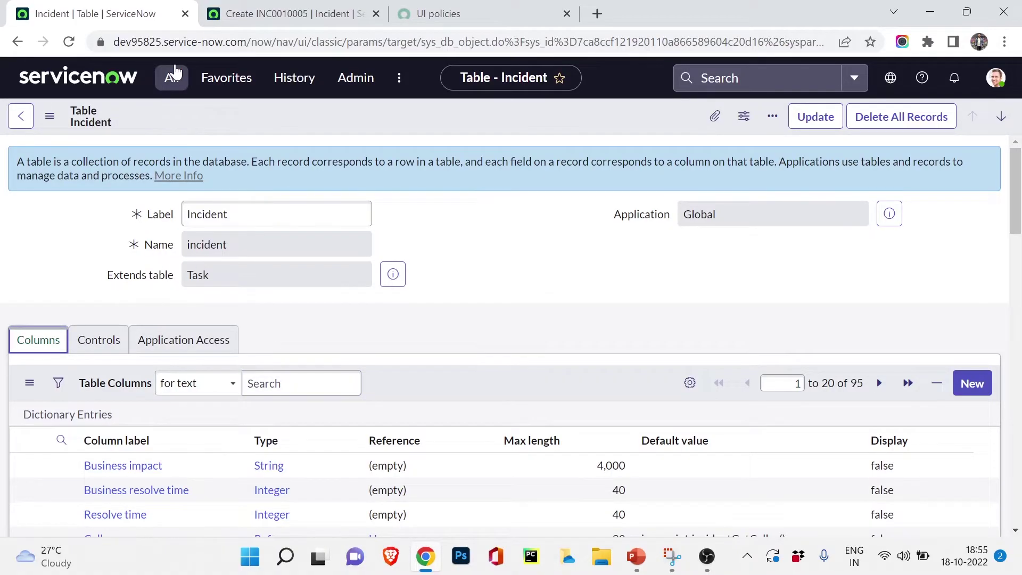
- Open the Dictionary Entries list by entering "sys_dictionary.list" in the navigator filter and look through its entries
left_click(170, 85)
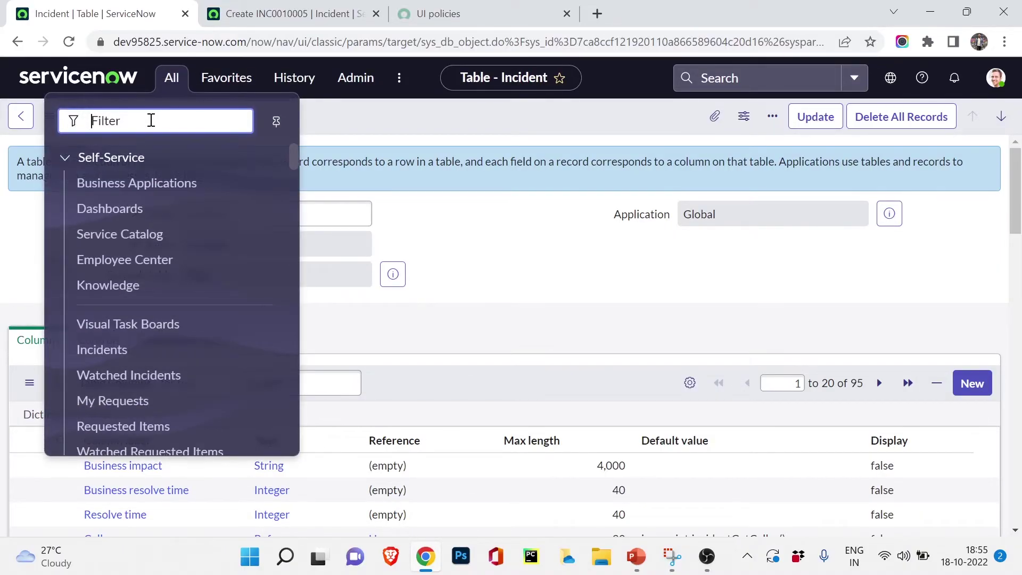
type("sys_dictionary.list")
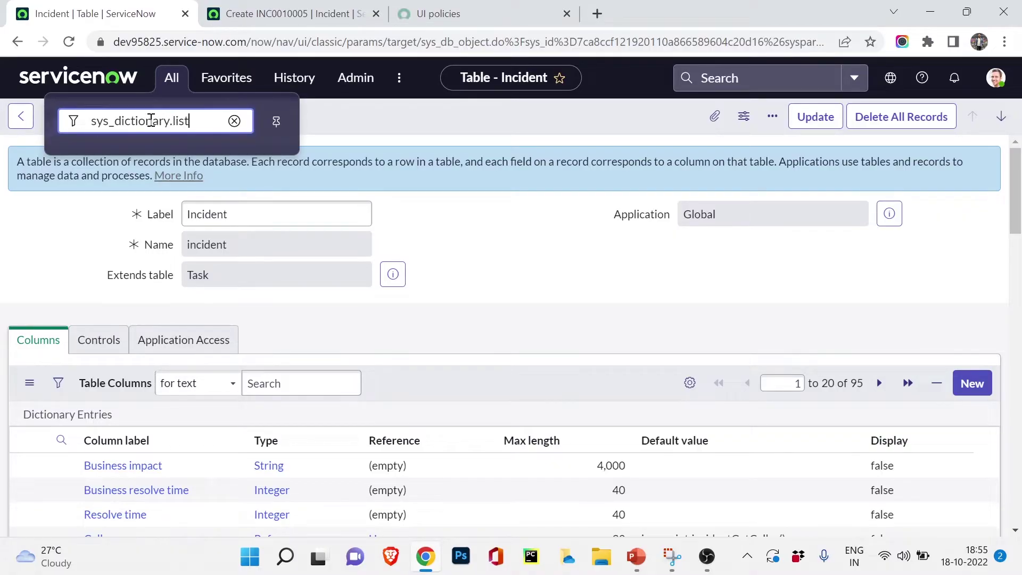
key("Return")
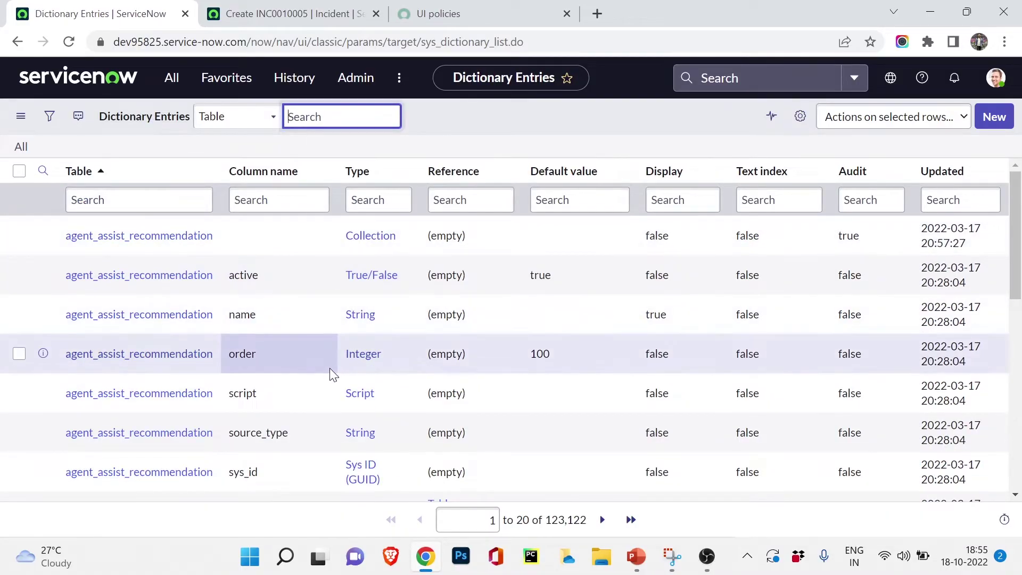
scroll(296, 380, "down", 2)
scroll(297, 383, "down", 3)
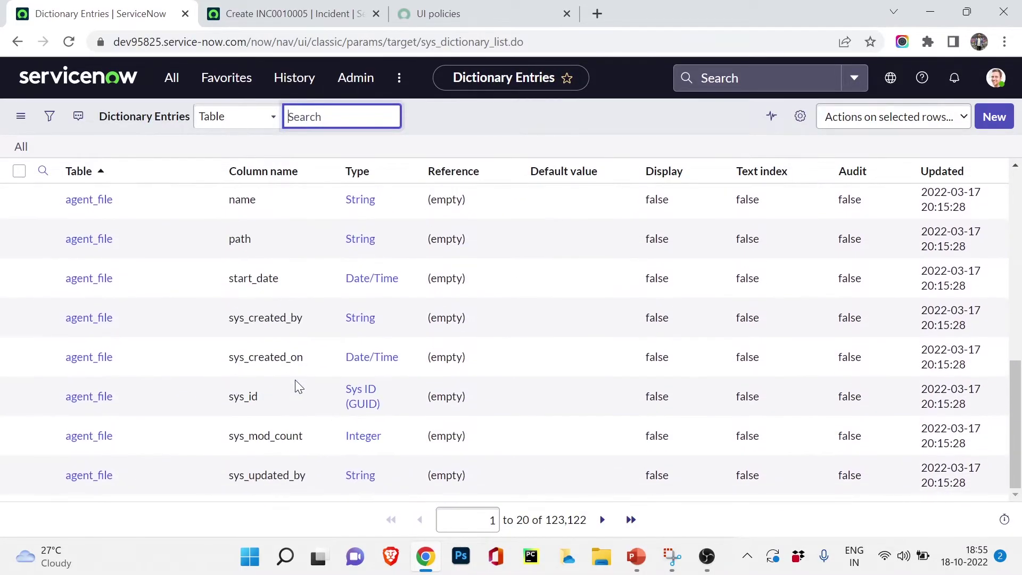
scroll(310, 349, "up", 5)
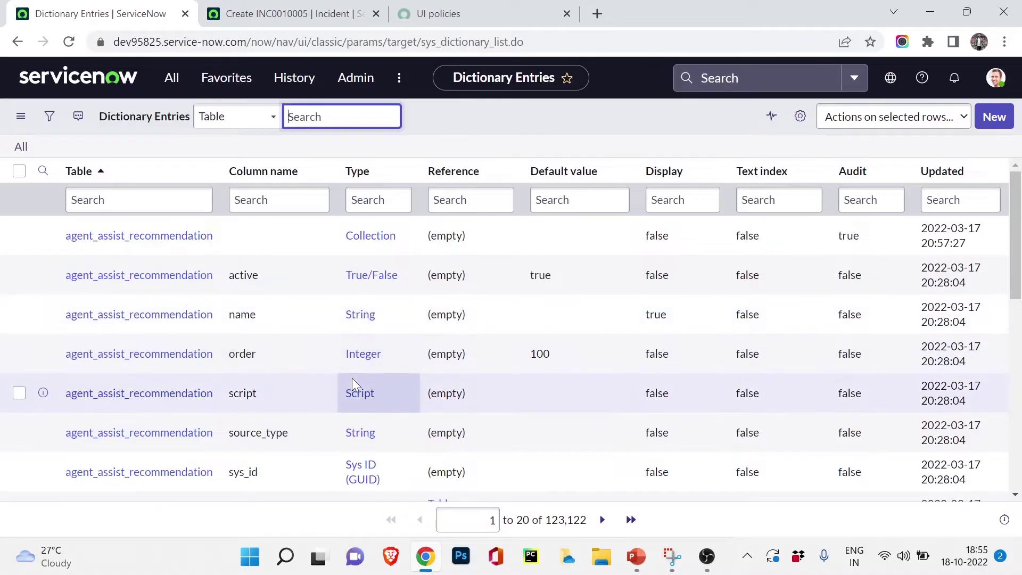
- Filter the dictionary entries to tables starting with "incident" and review their column names, types and references
left_click(138, 204)
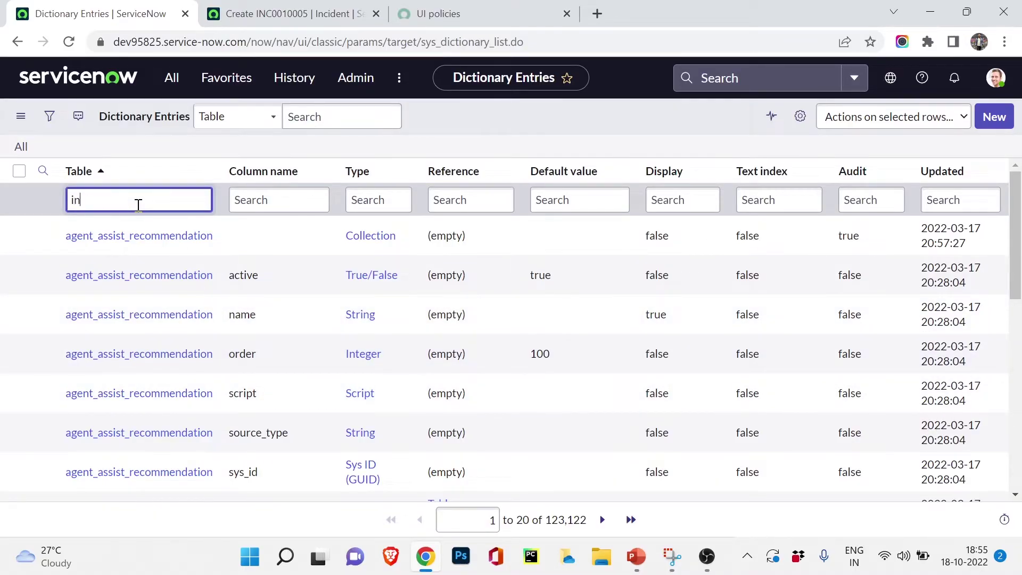
key("Return")
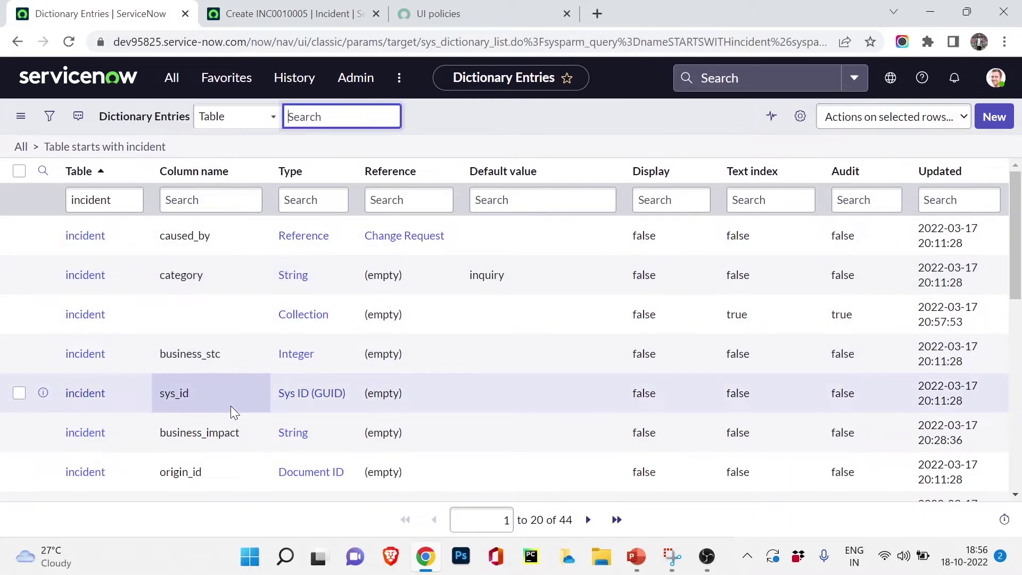
scroll(282, 440, "down", 2)
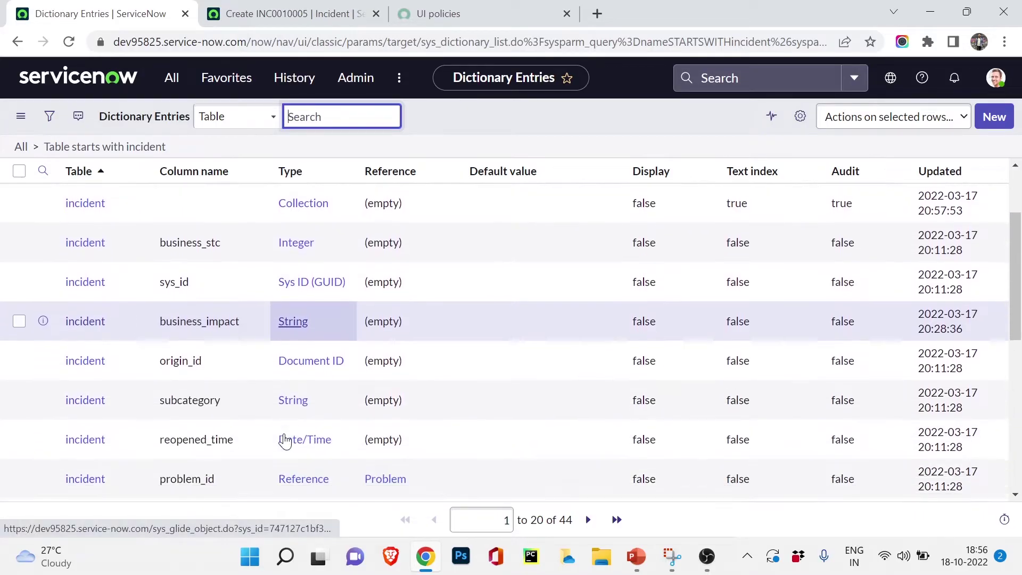
scroll(285, 441, "down", 1)
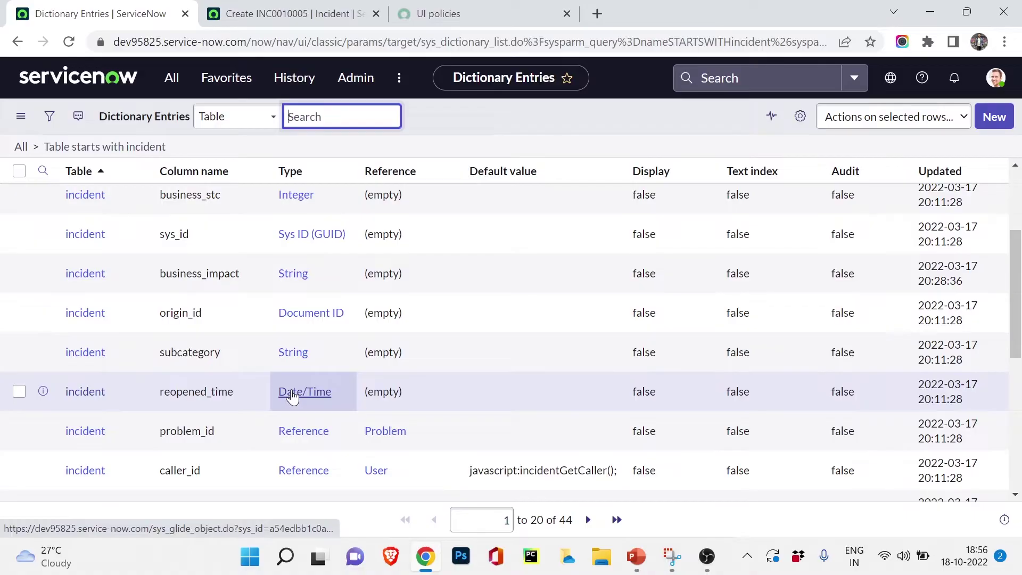
scroll(287, 394, "down", 3)
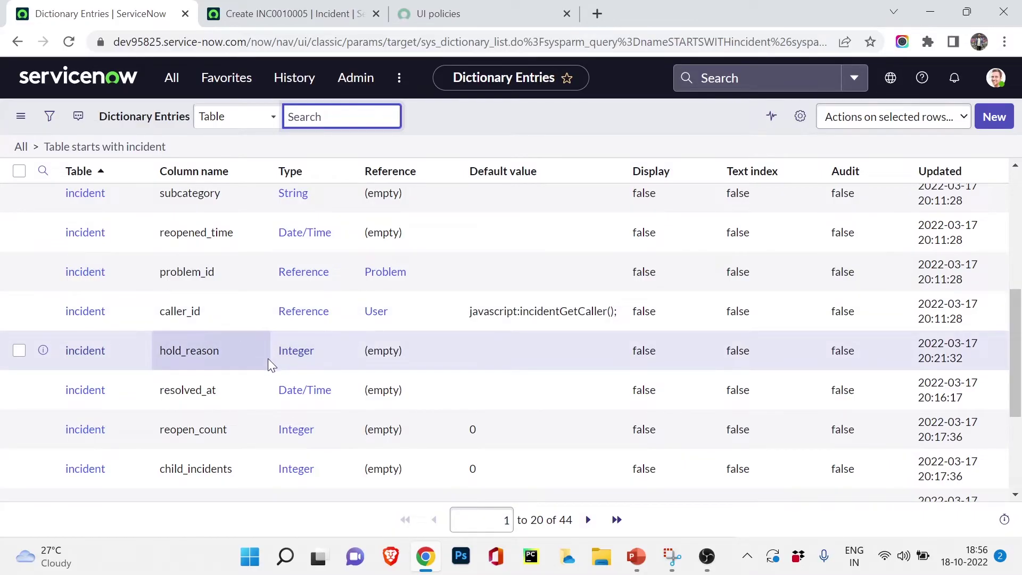
scroll(269, 354, "down", 4)
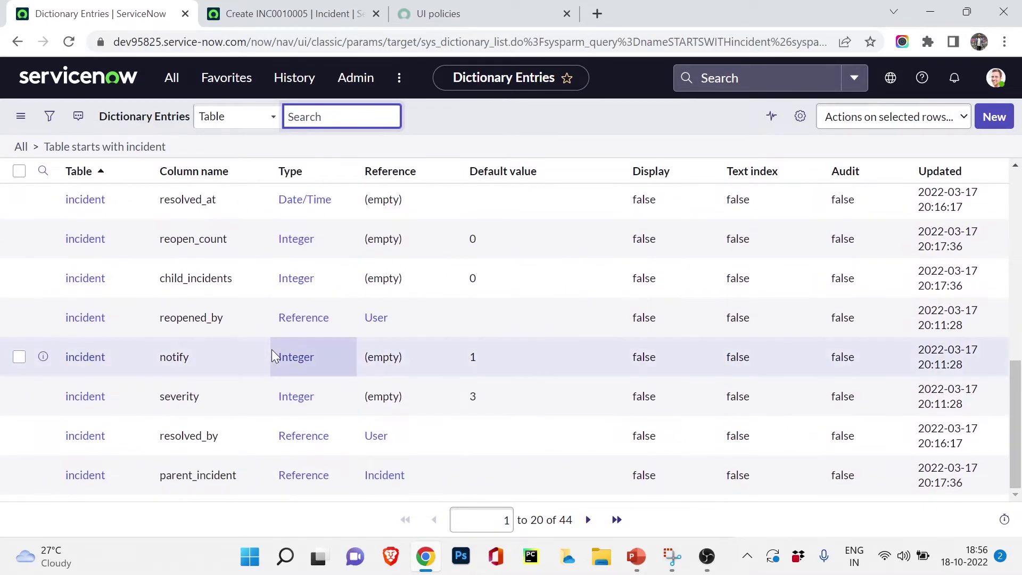
scroll(272, 354, "up", 10)
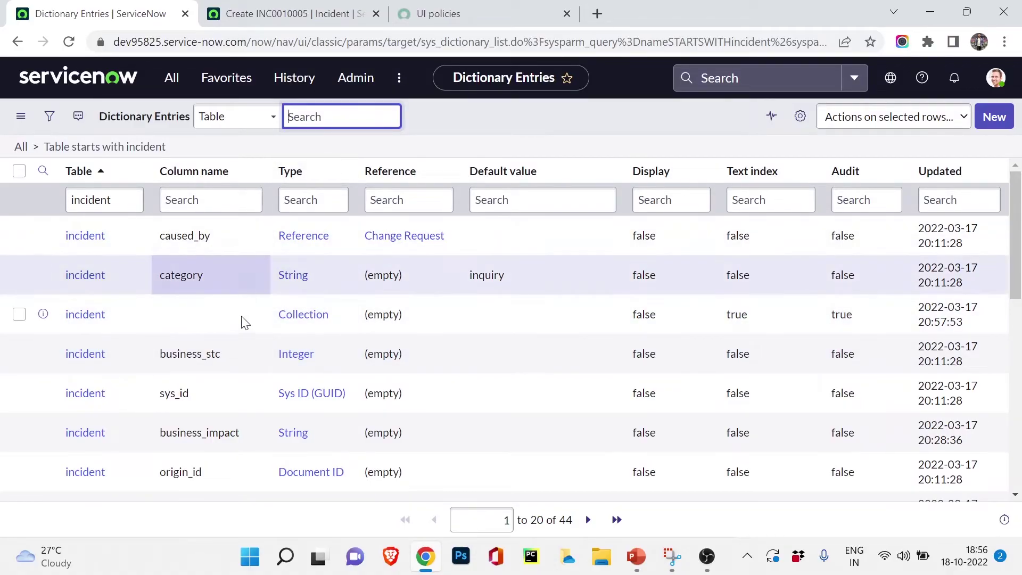
- Compare the fields on the new incident form with the incident table's dictionary entries
left_click(336, 13)
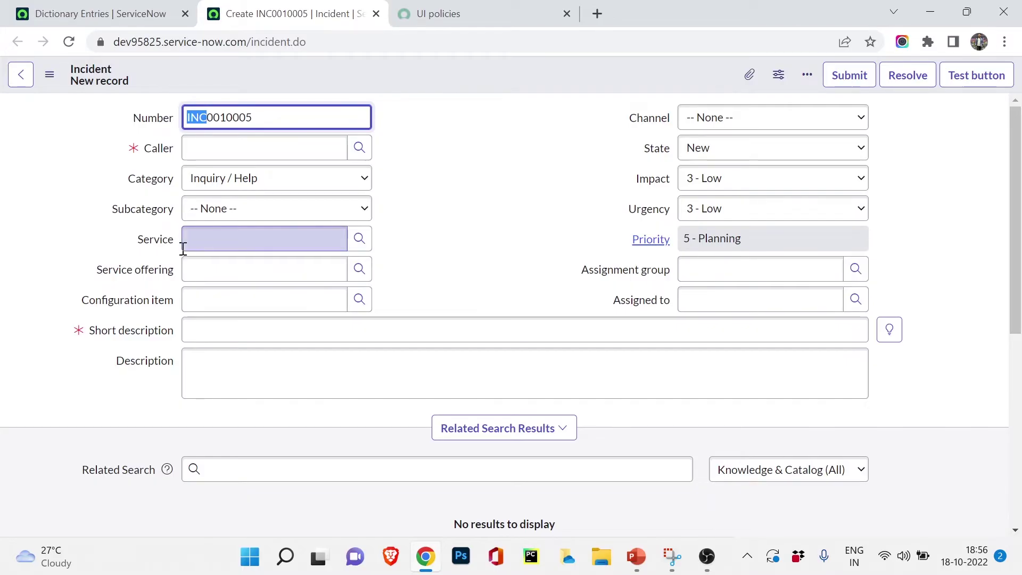
left_click(177, 9)
scroll(146, 341, "down", 1)
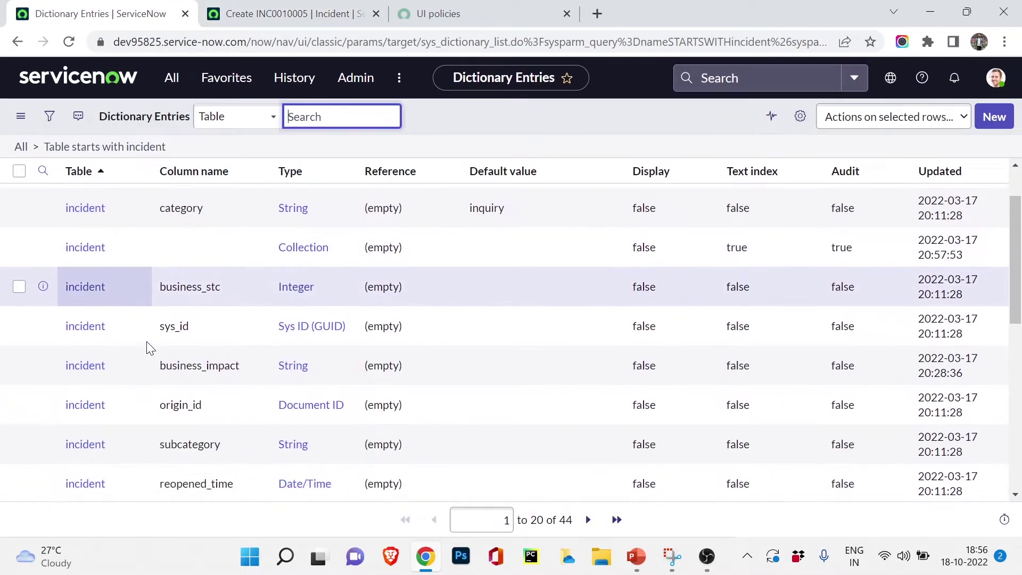
scroll(146, 341, "down", 5)
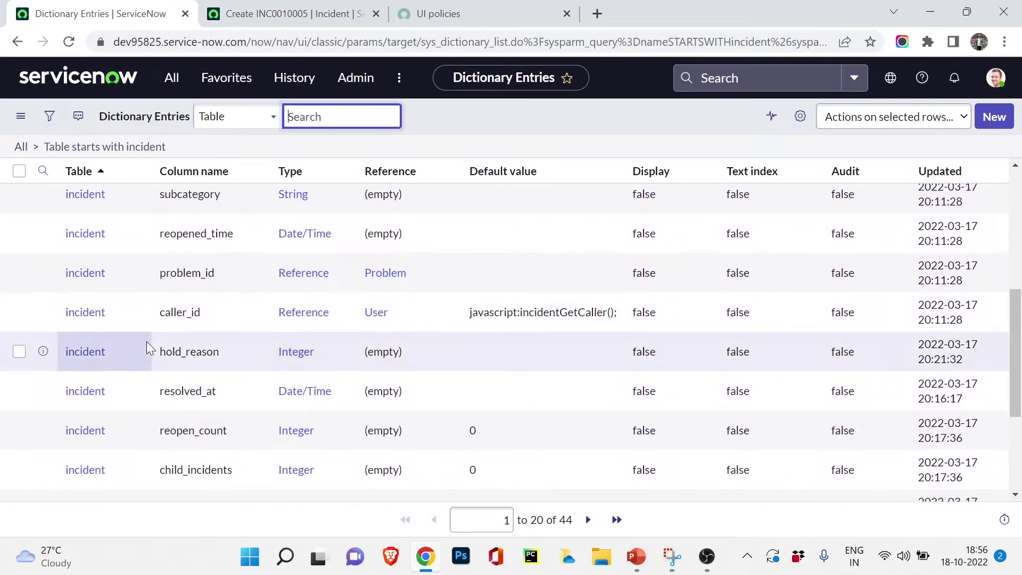
scroll(127, 326, "up", 5)
- Open the dictionary entry for the incident table's category column and review its field settings and choice list specification
left_click(101, 282)
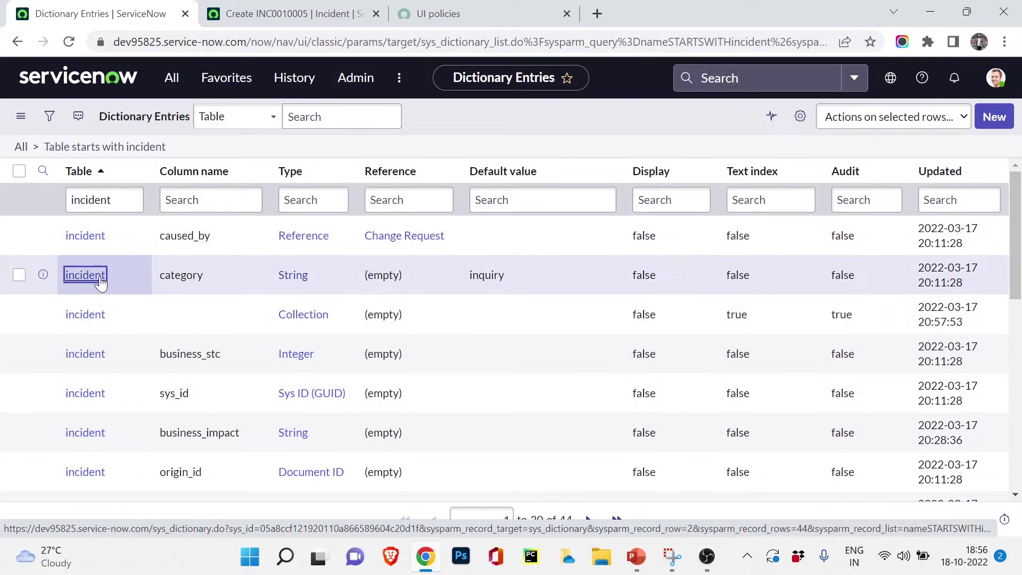
left_click(102, 282)
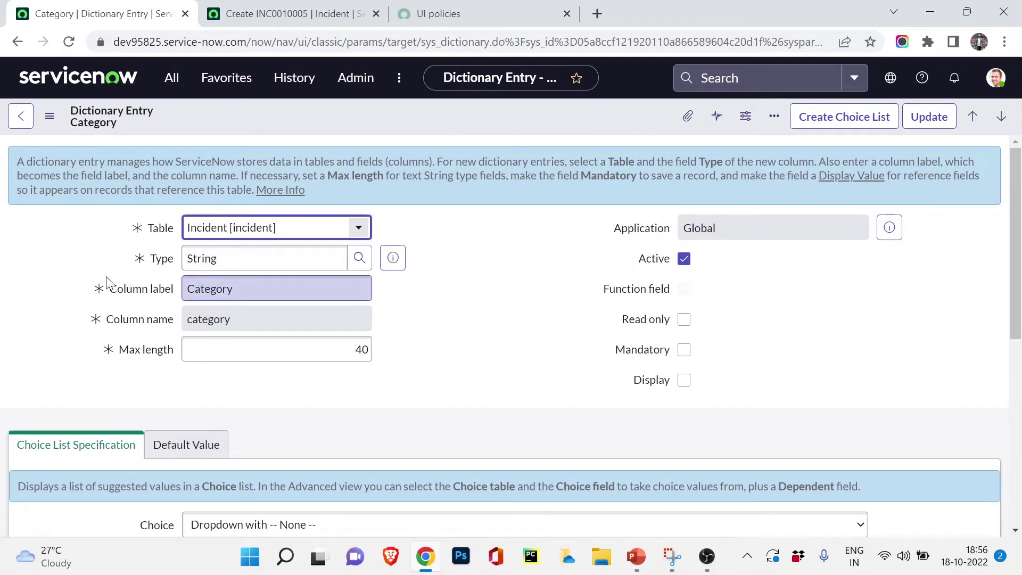
scroll(107, 282, "down", 3)
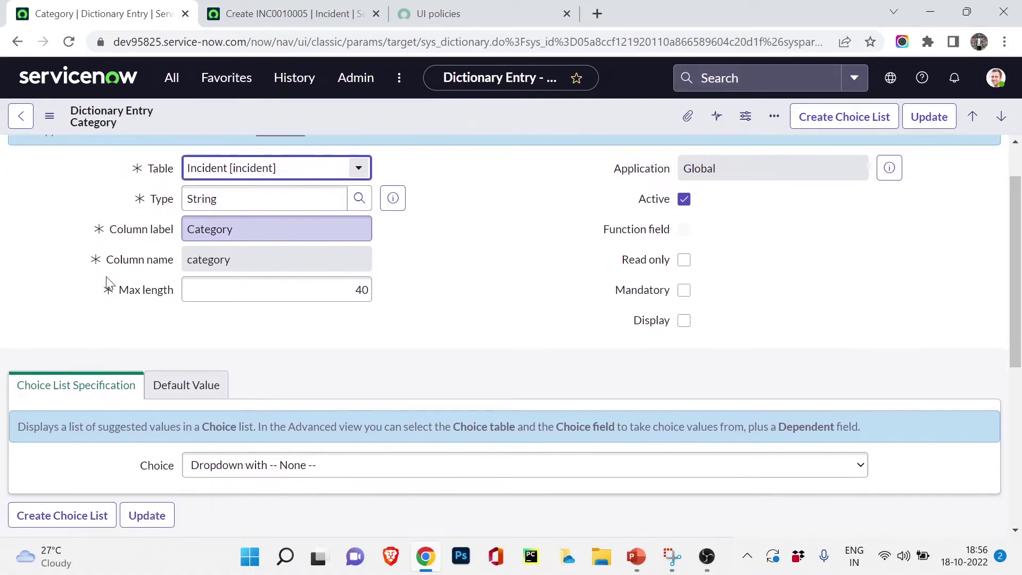
left_click(107, 282)
scroll(101, 269, "up", 2)
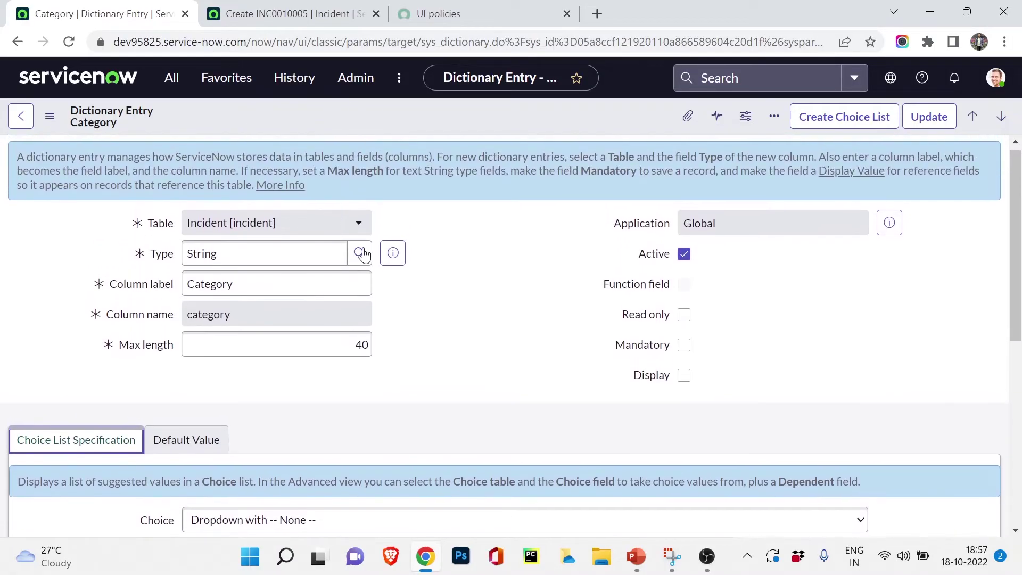
- View the available Category choices on the new incident form
left_click(236, 12)
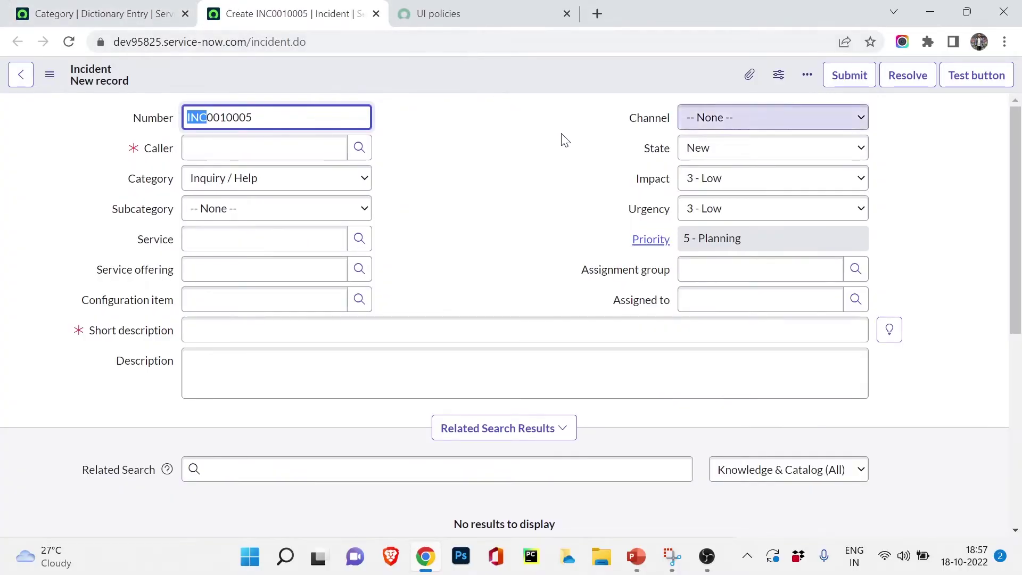
left_click(262, 181)
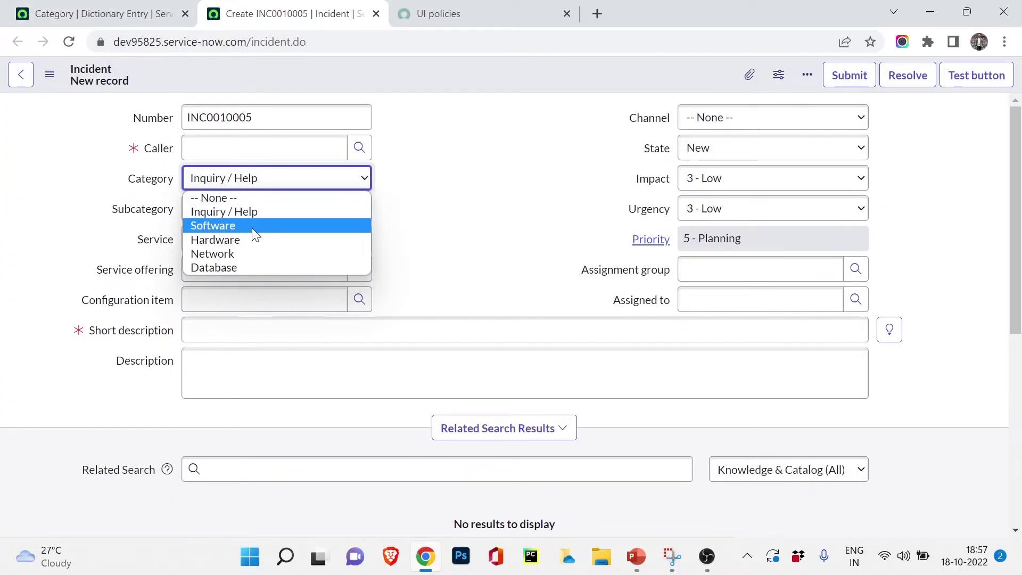
- Review the choices defined for the Category column in its dictionary entry
left_click(432, 197)
left_click(169, 12)
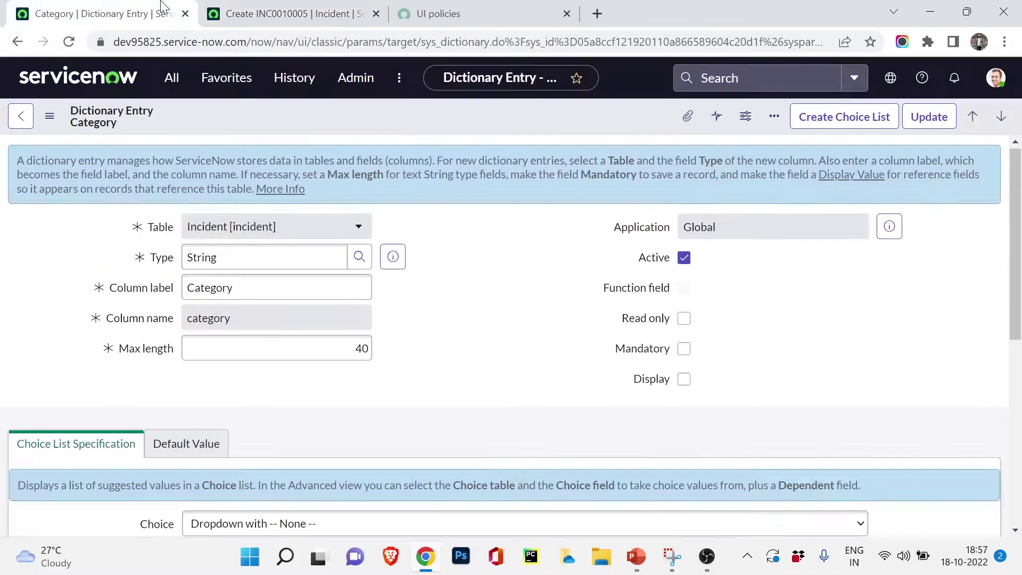
scroll(68, 276, "down", 5)
scroll(68, 276, "down", 2)
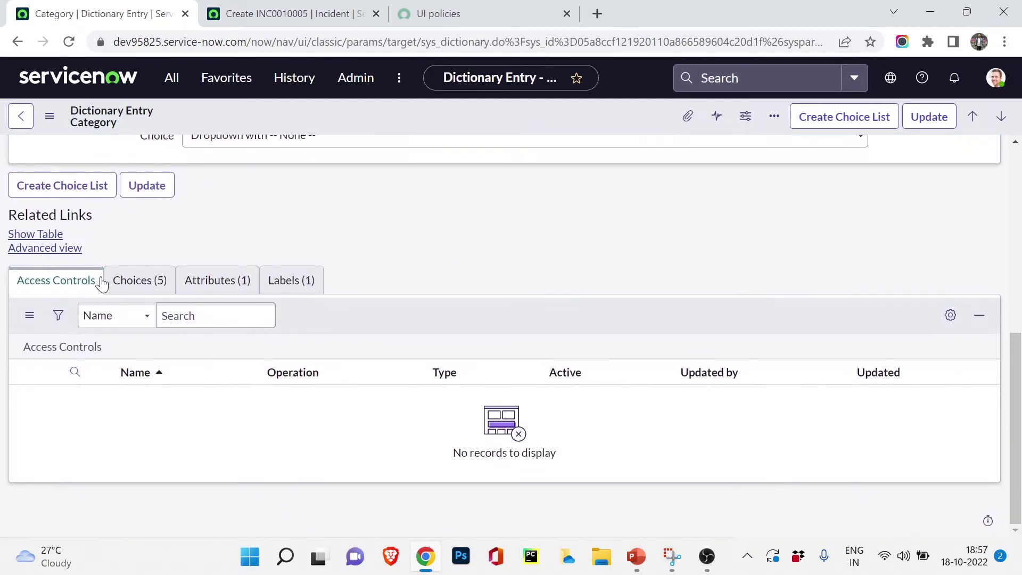
left_click(136, 281)
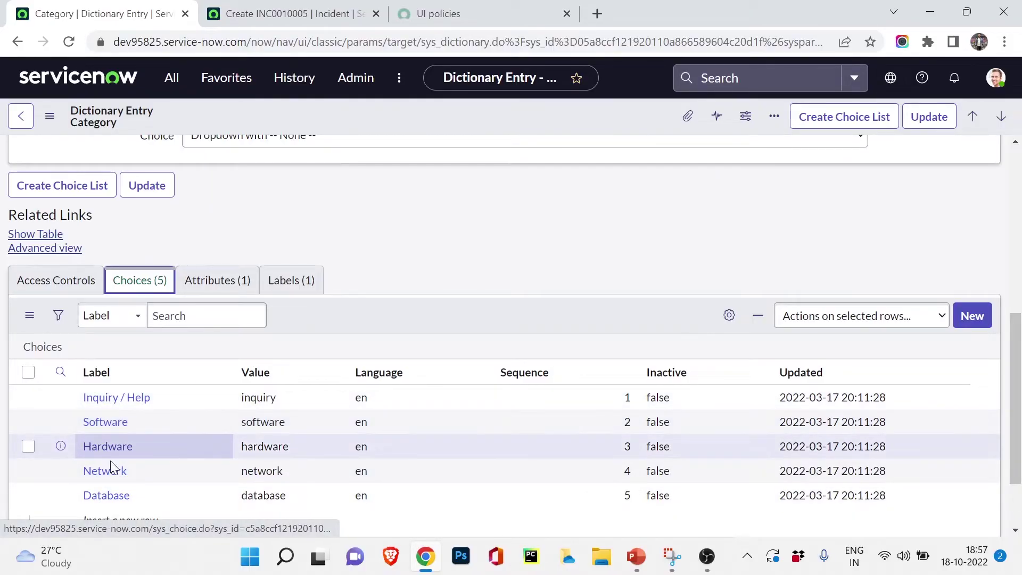
scroll(167, 317, "up", 4)
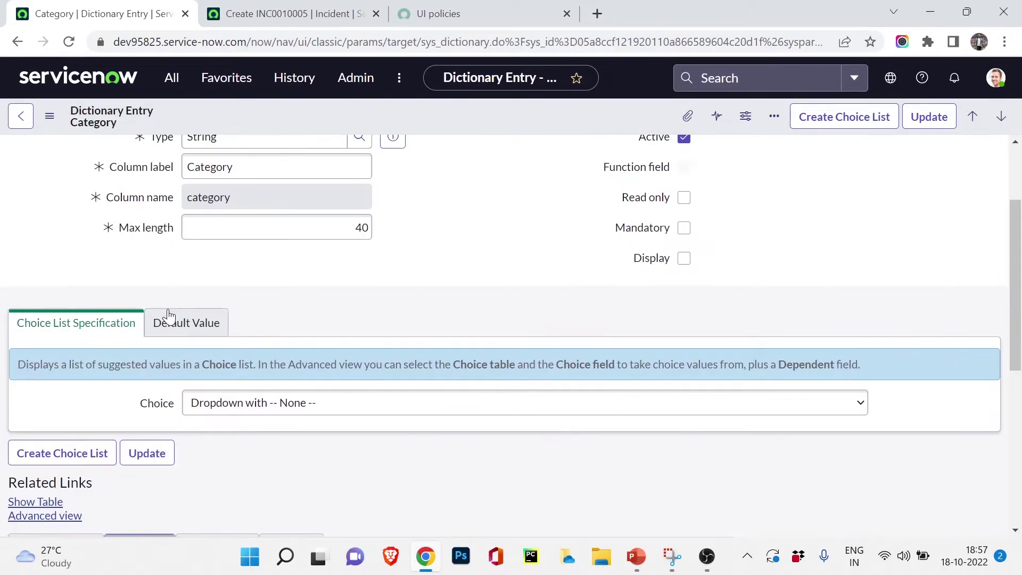
- View the Category column's default value and compare it with the Category field on the new incident form
scroll(167, 314, "down", 3)
left_click(180, 175)
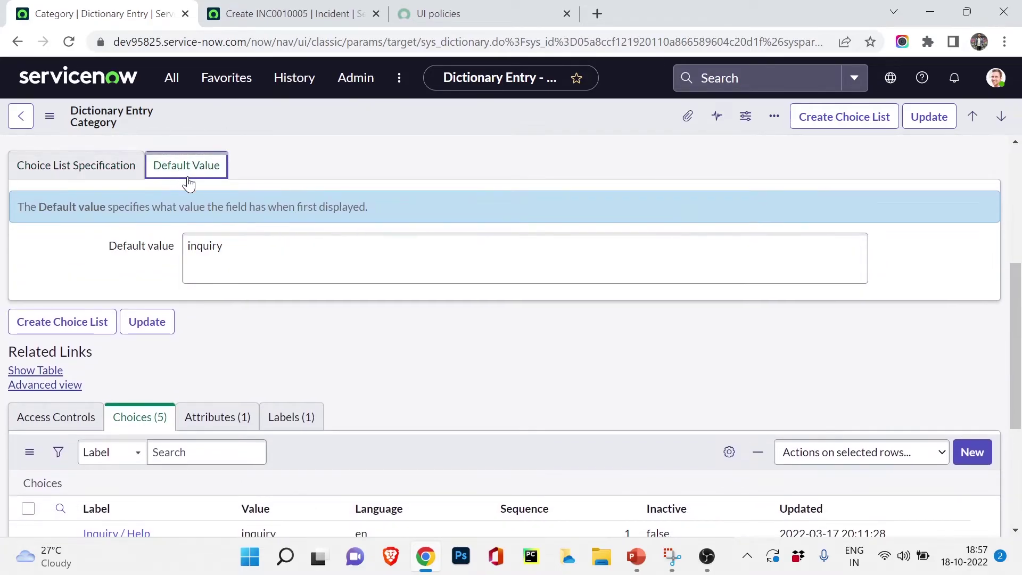
left_click(366, 6)
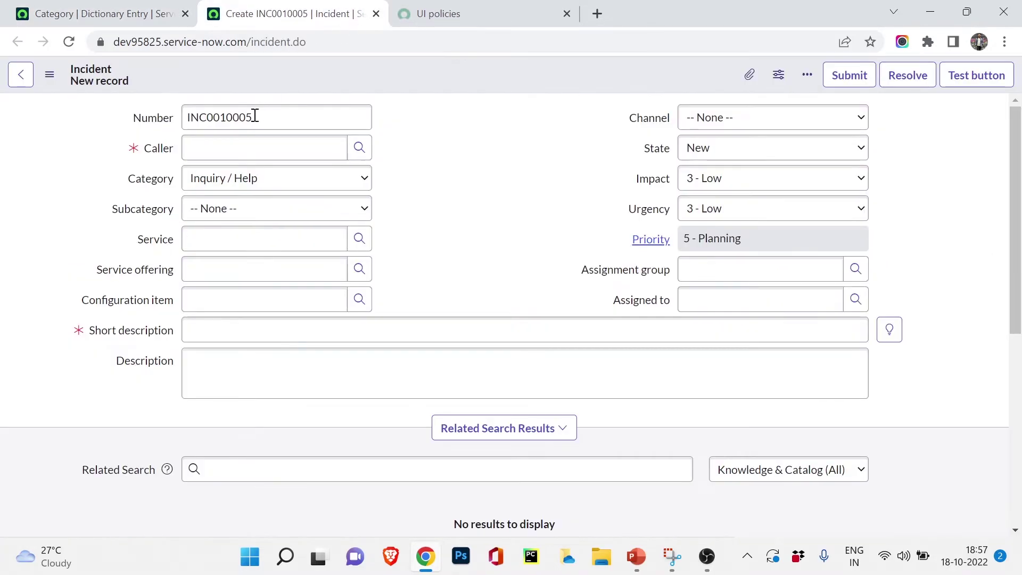
left_click(230, 187)
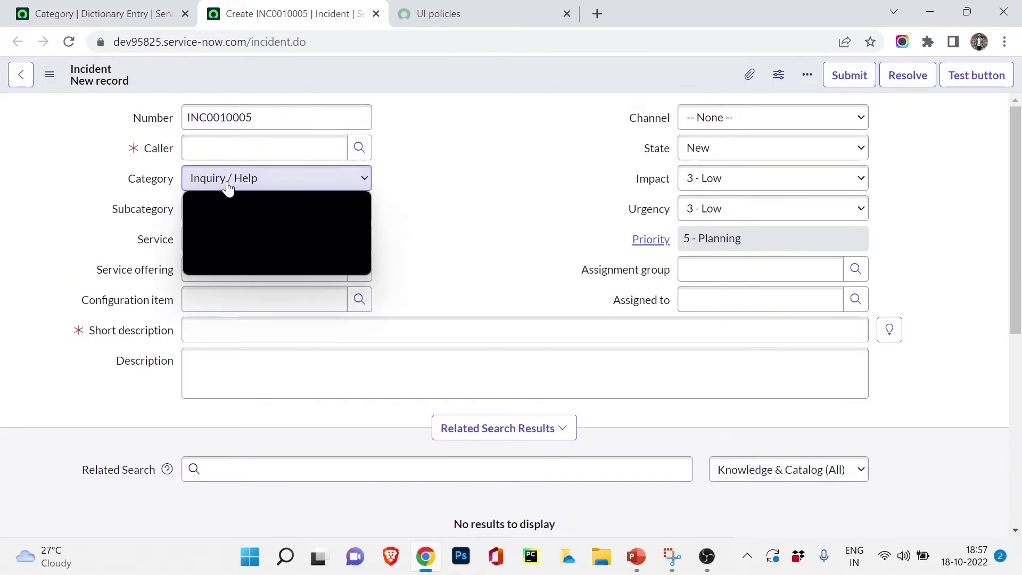
left_click(391, 175)
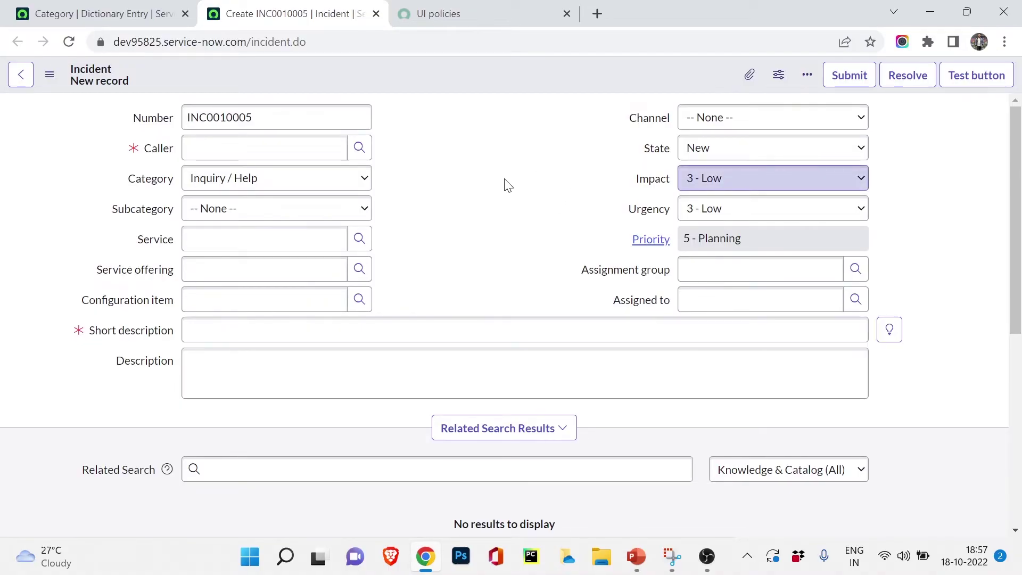
- Return to the Category dictionary entry and recheck its default value and general field settings
left_click(173, 12)
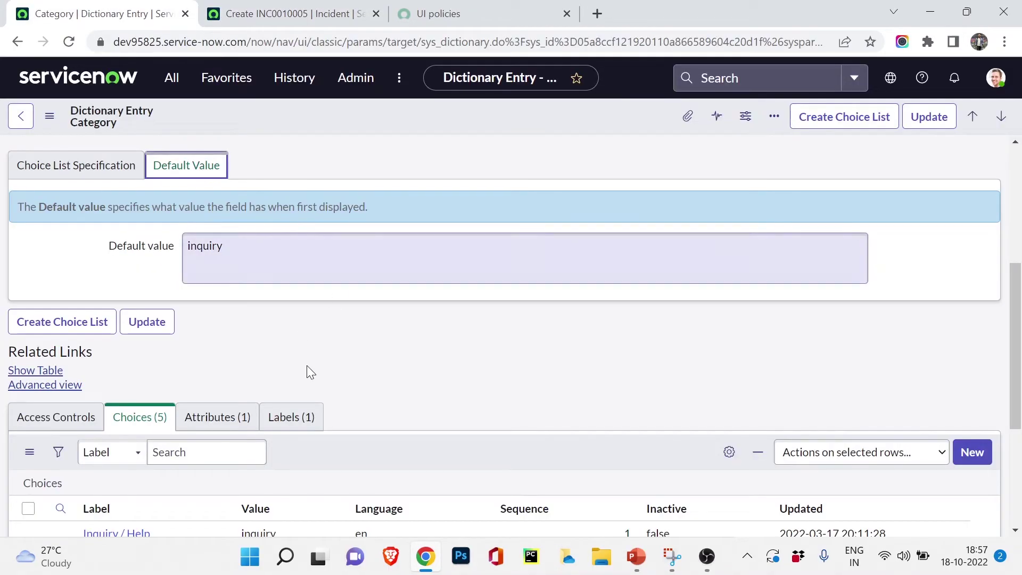
scroll(314, 365, "up", 5)
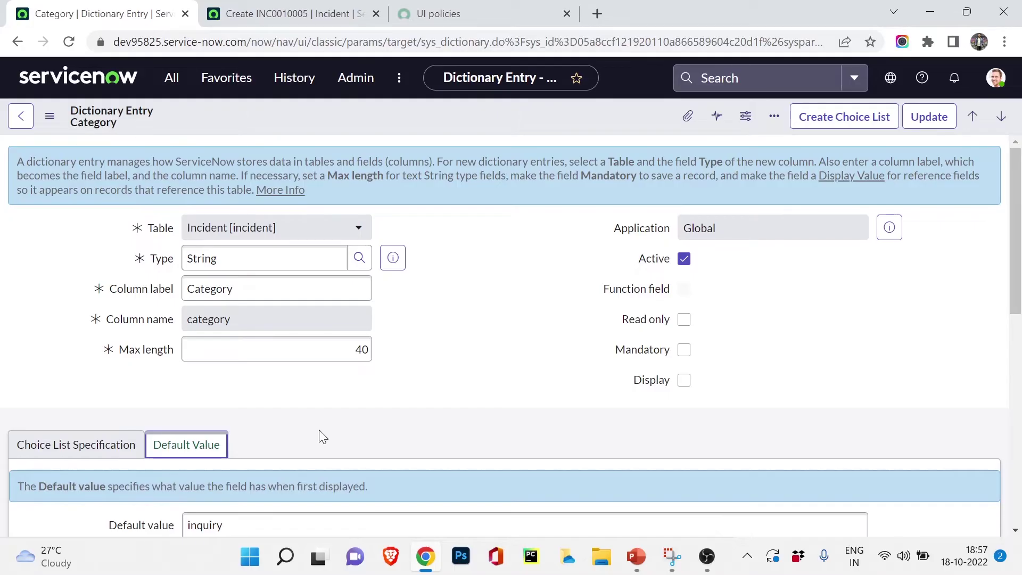
right_click(320, 434)
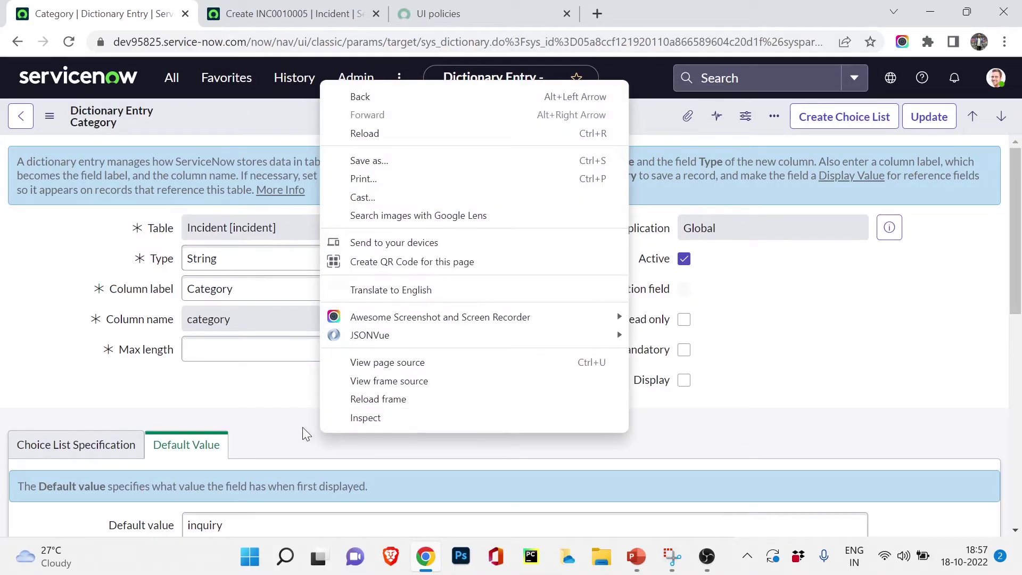
left_click(139, 409)
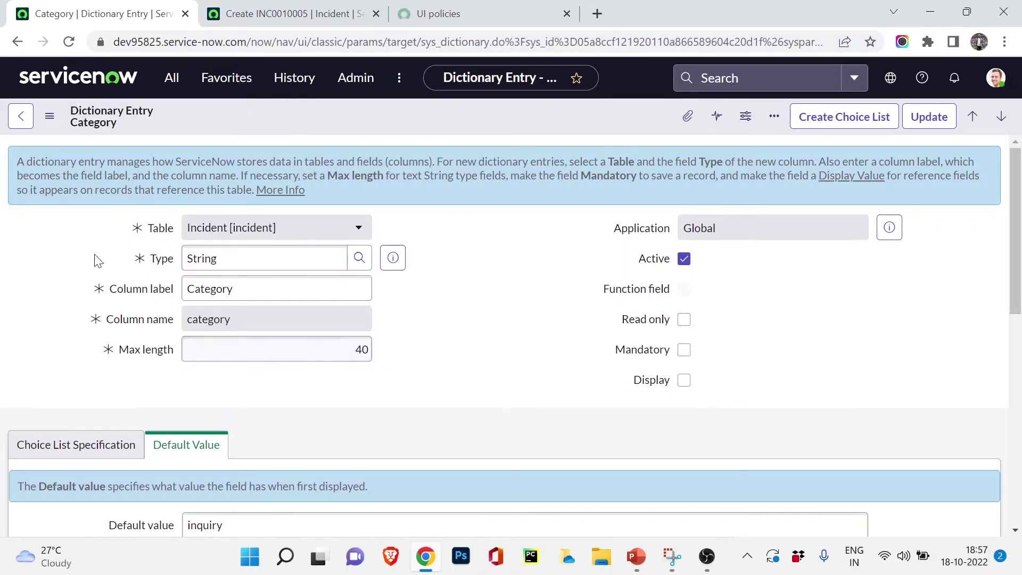
- Open the field labels list by entering sys_documentation.list in the navigator
left_click(168, 83)
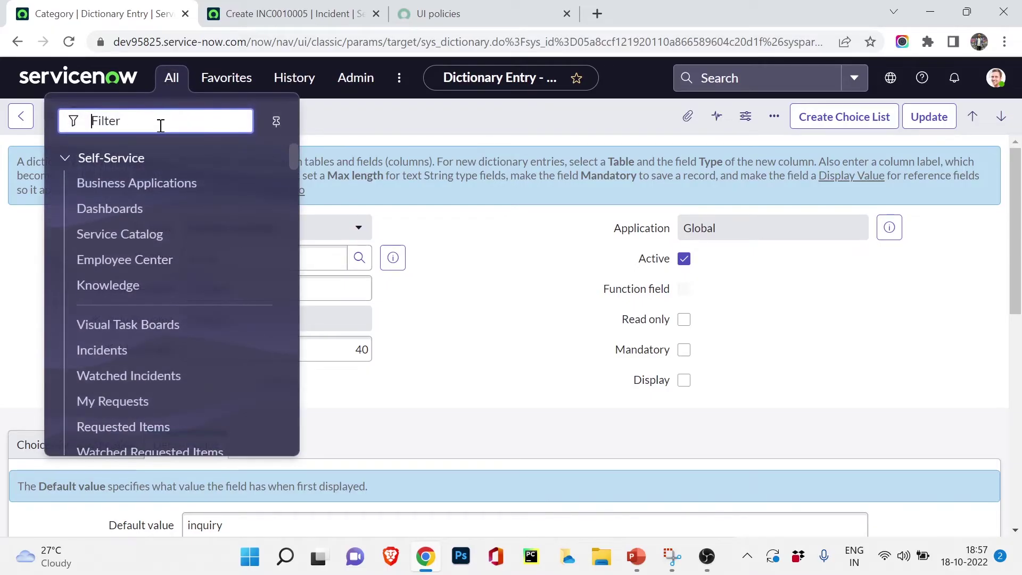
type("data")
key("BackSpace")
key("BackSpace")
key("BackSpace")
key("BackSpace")
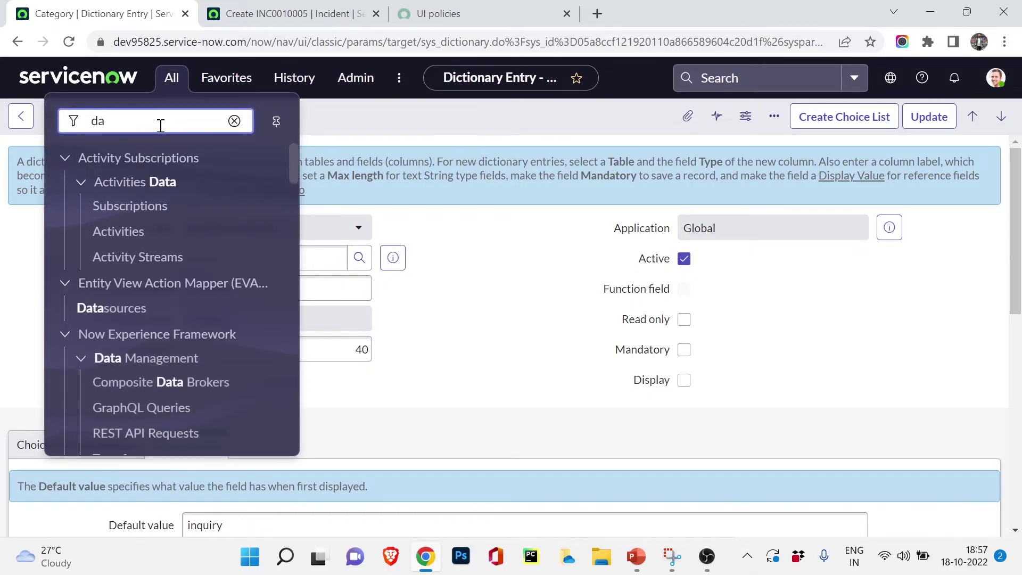
type("sys_documentation.list")
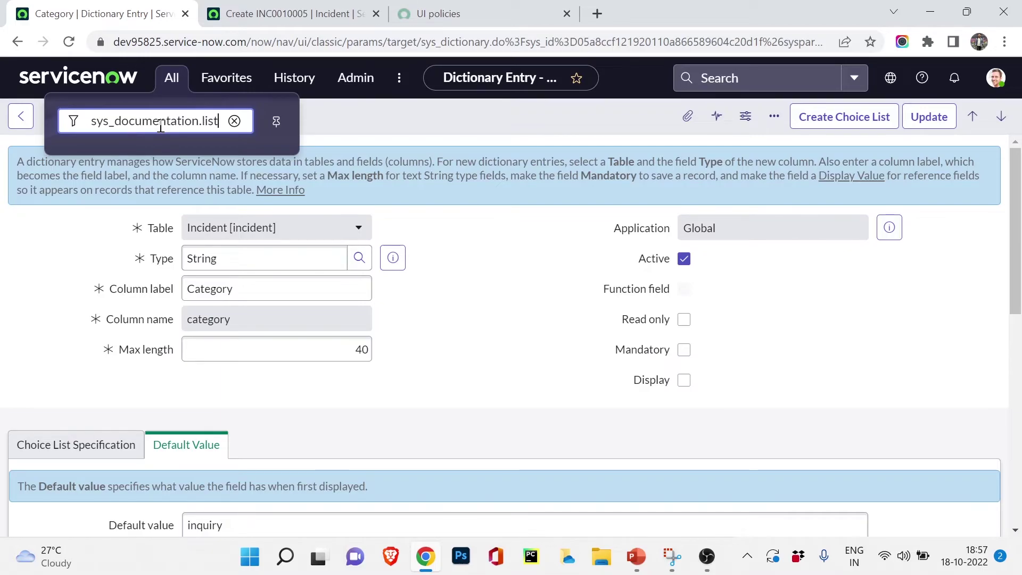
key("Return")
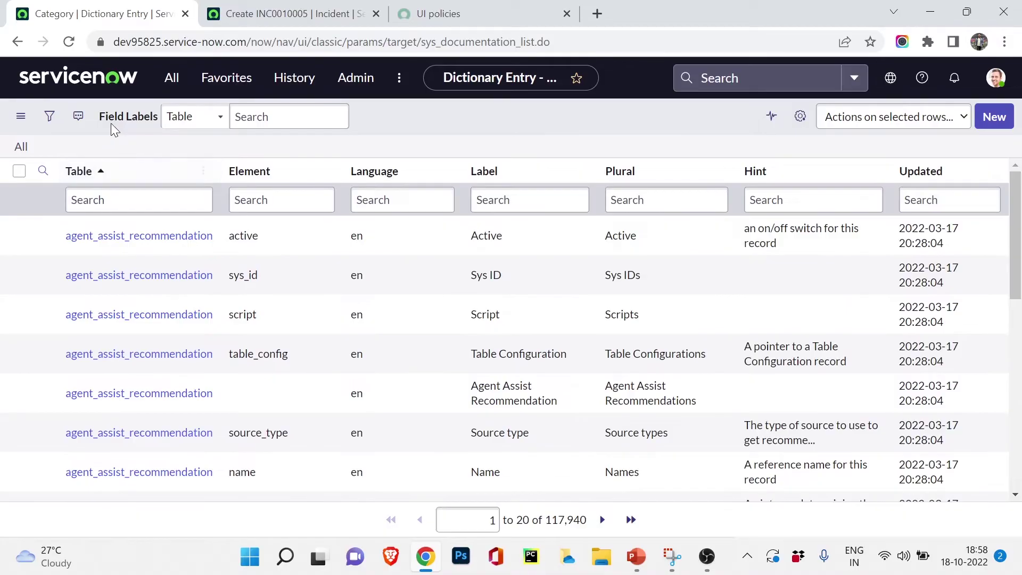
right_click(111, 123)
right_click(118, 136)
left_click(558, 177)
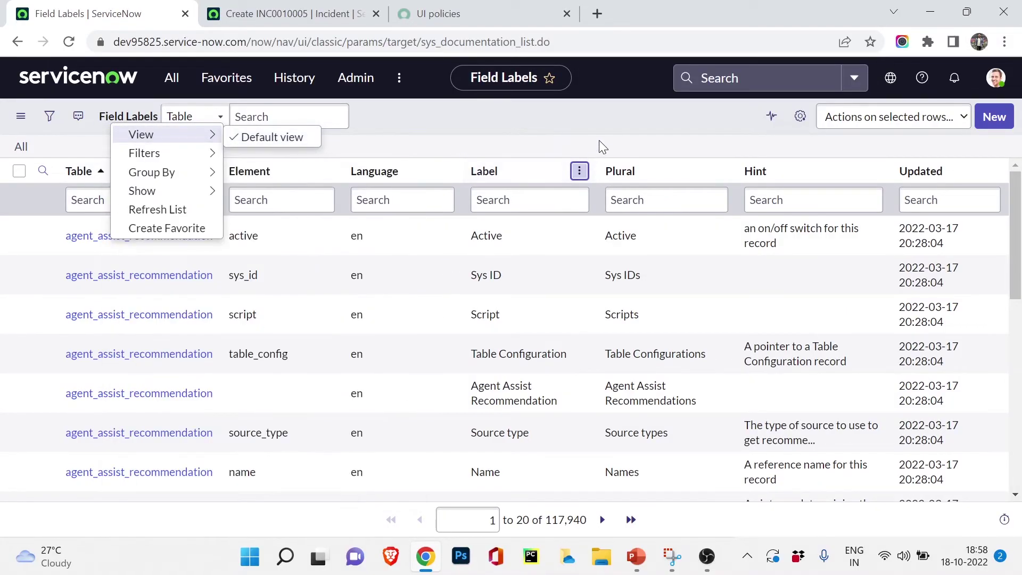
left_click(602, 143)
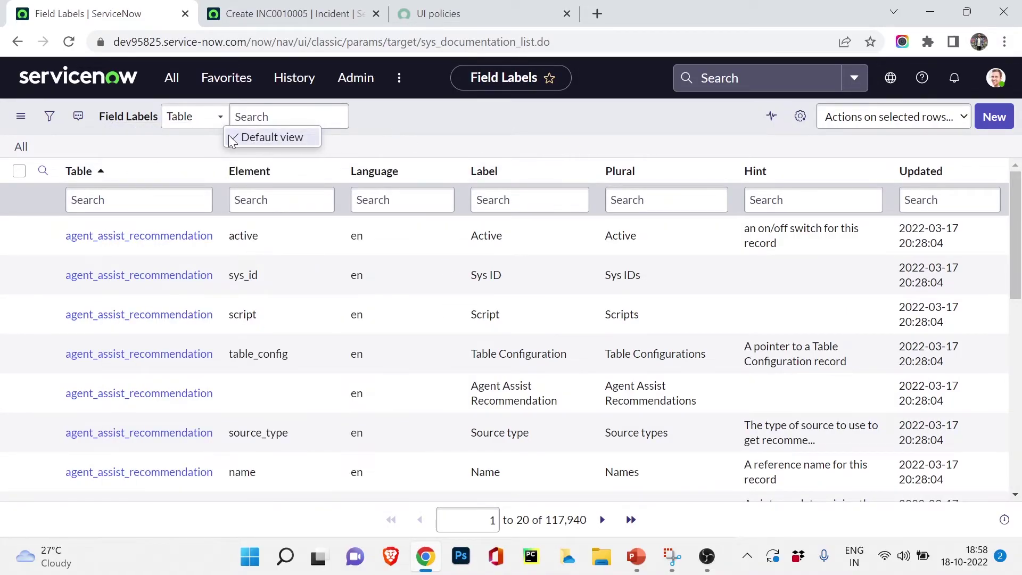
right_click(126, 143)
left_click(519, 142)
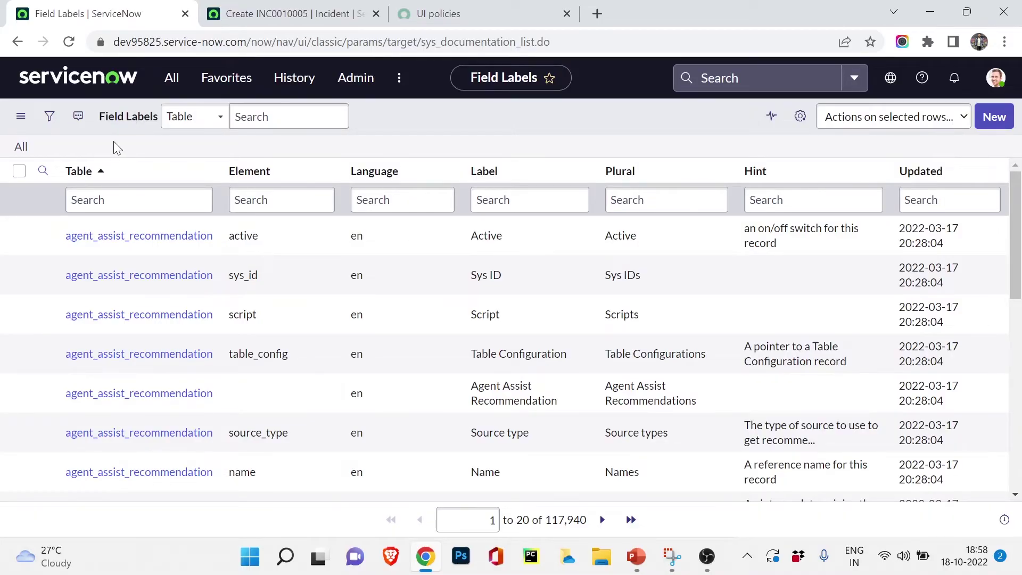
- Filter the field labels to tables starting with "incident"
left_click(130, 195)
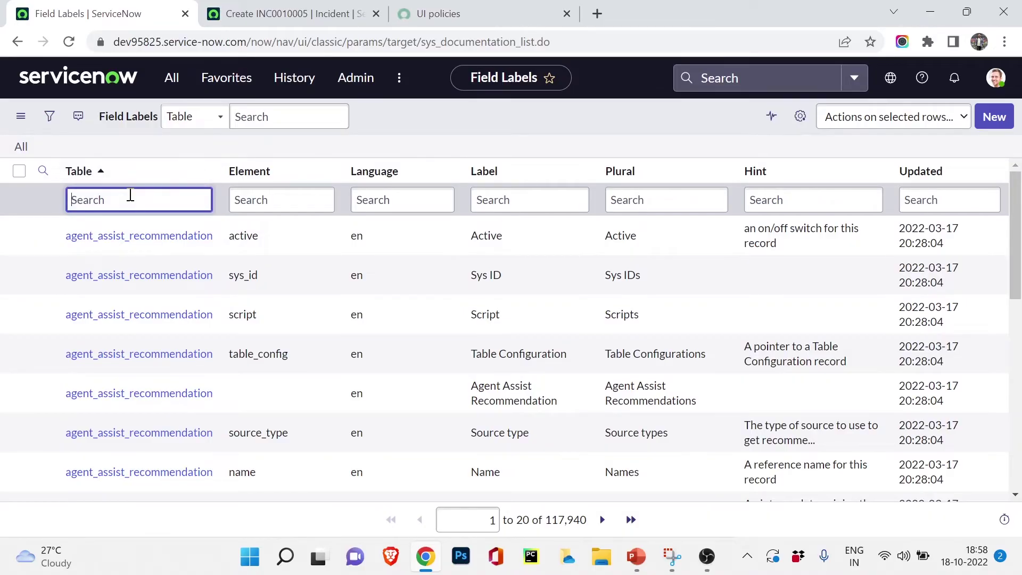
type("cident")
key("Return")
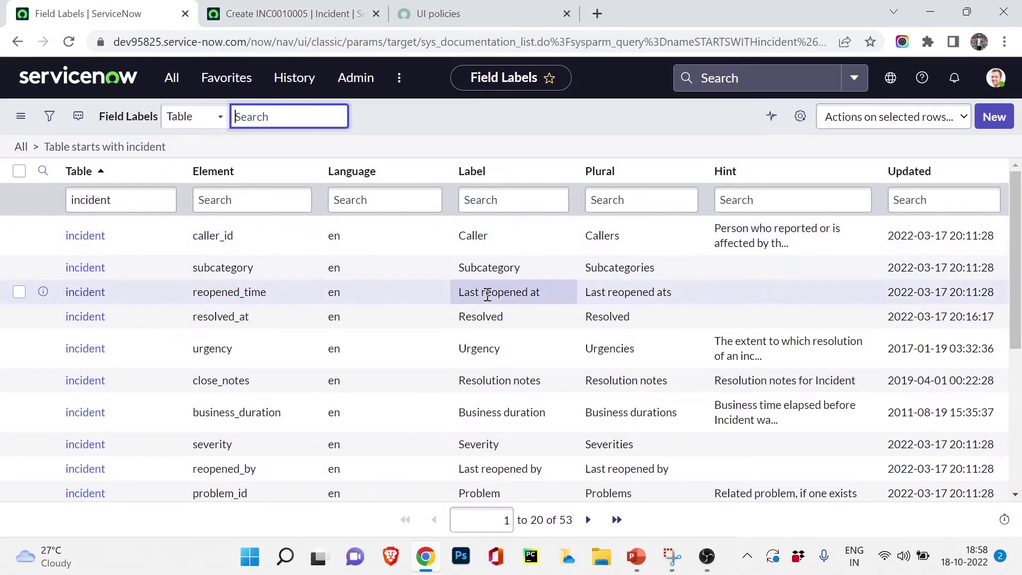
- Open the field label record for the incident table's subcategory element and examine its label, language and URL target fields
left_click(84, 279)
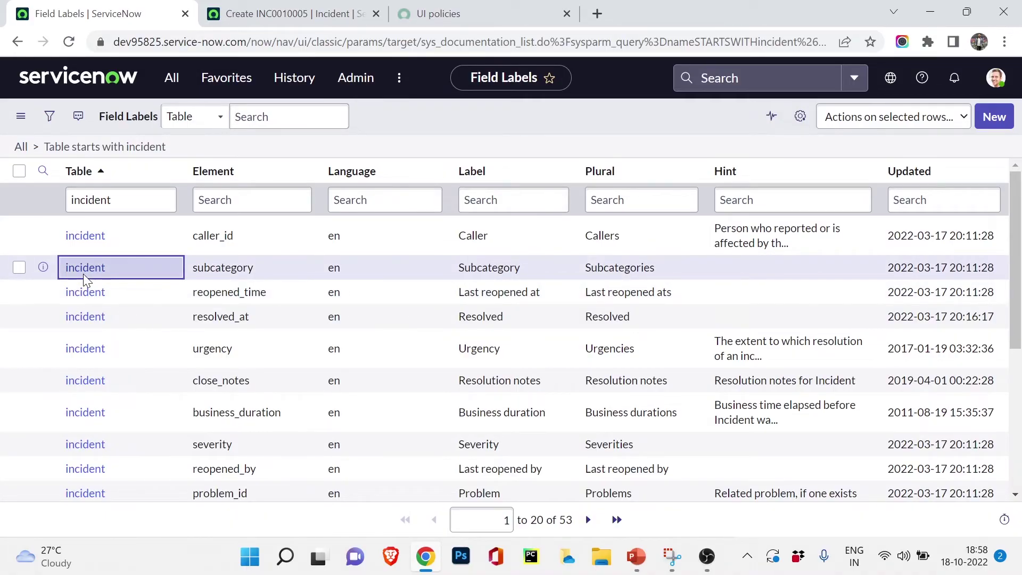
left_click(84, 276)
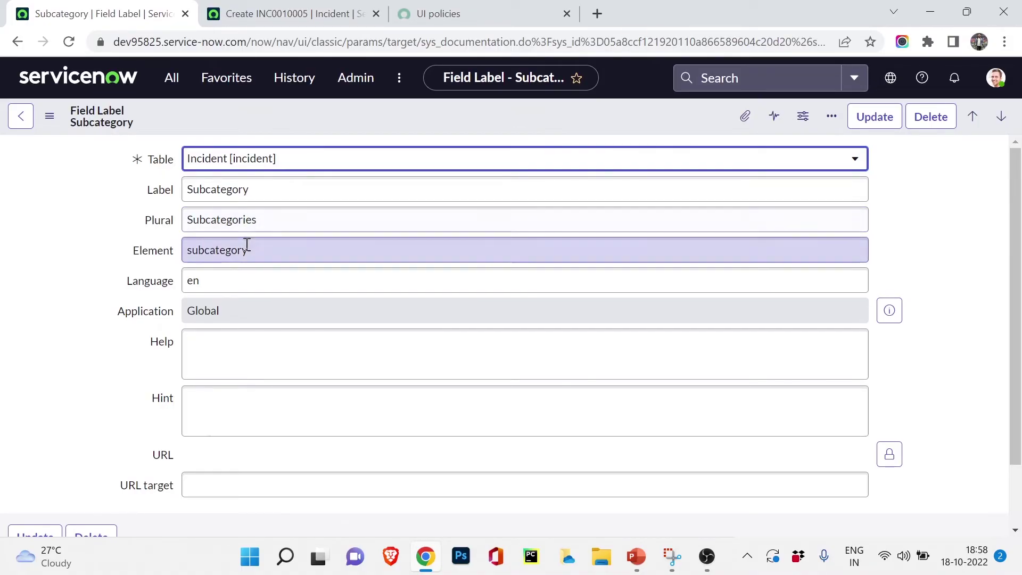
double_click(247, 284)
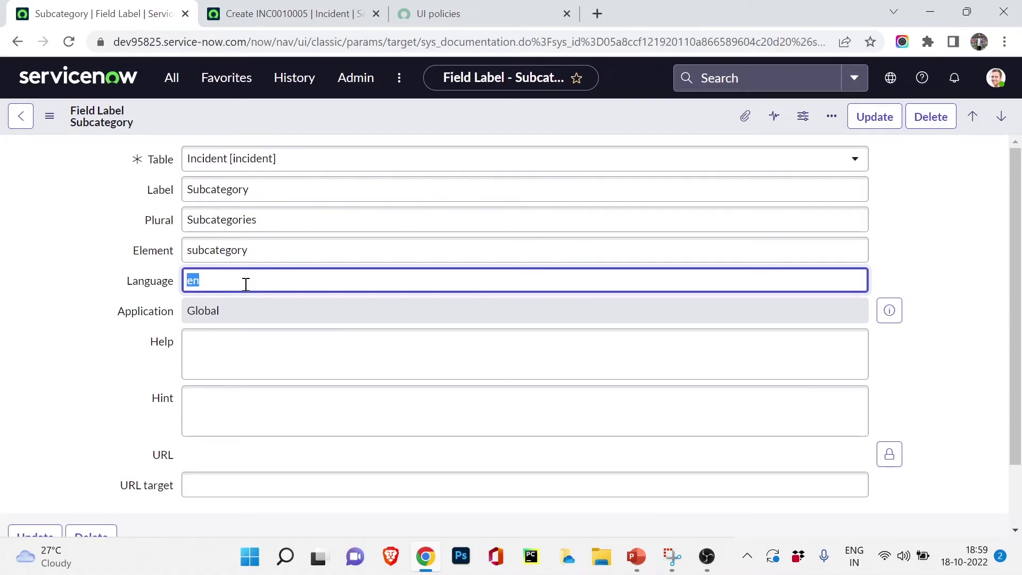
left_click(242, 484)
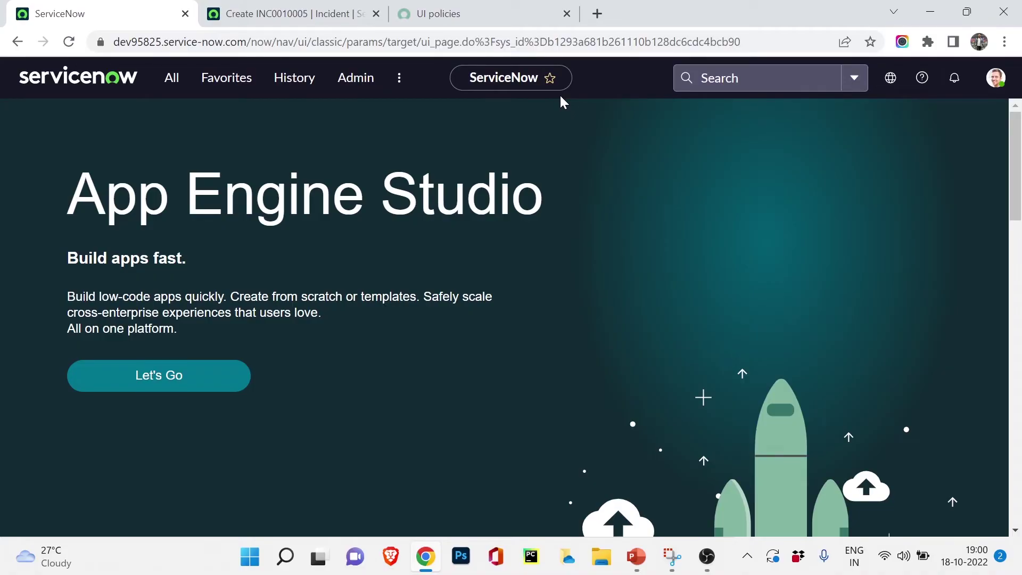
- Open the list of incident records by entering incident.list in the navigator
left_click(171, 79)
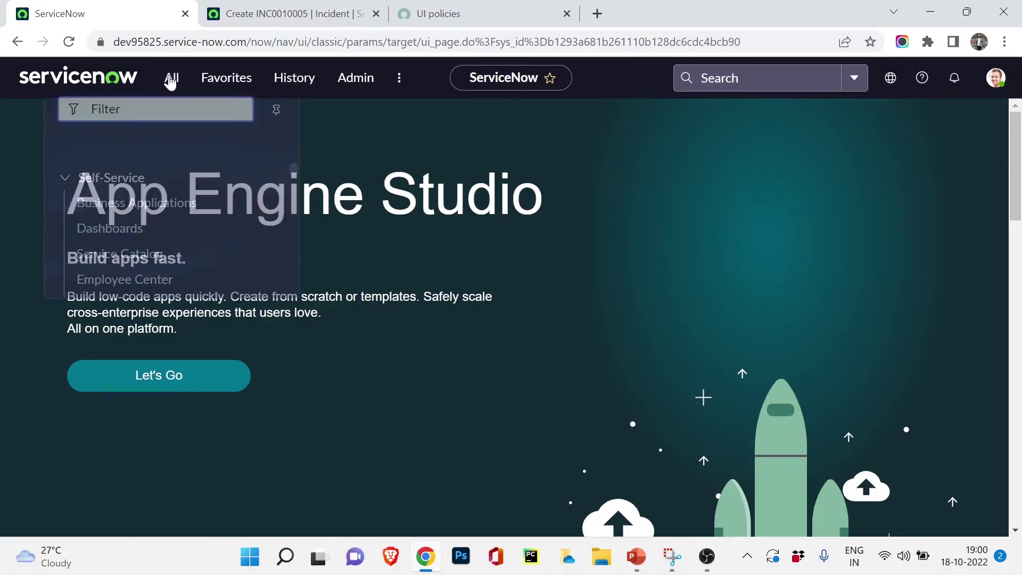
type("inci")
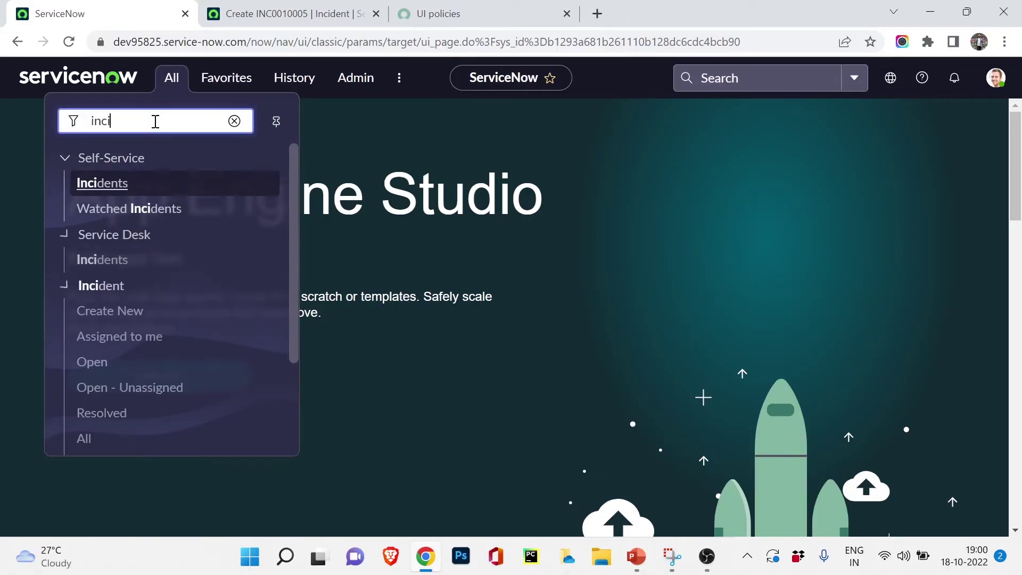
type("dent.l")
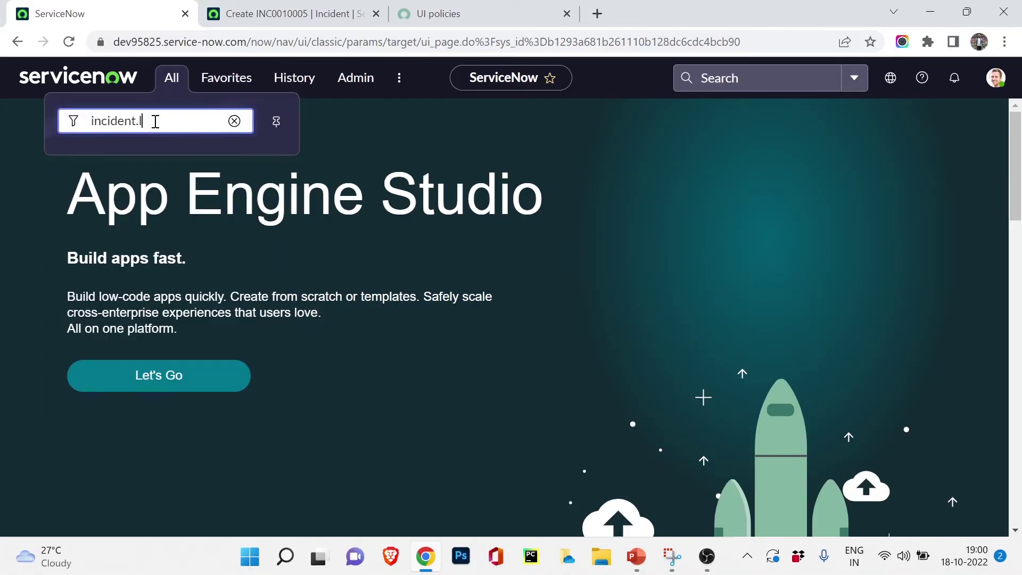
type("ist")
key("Return")
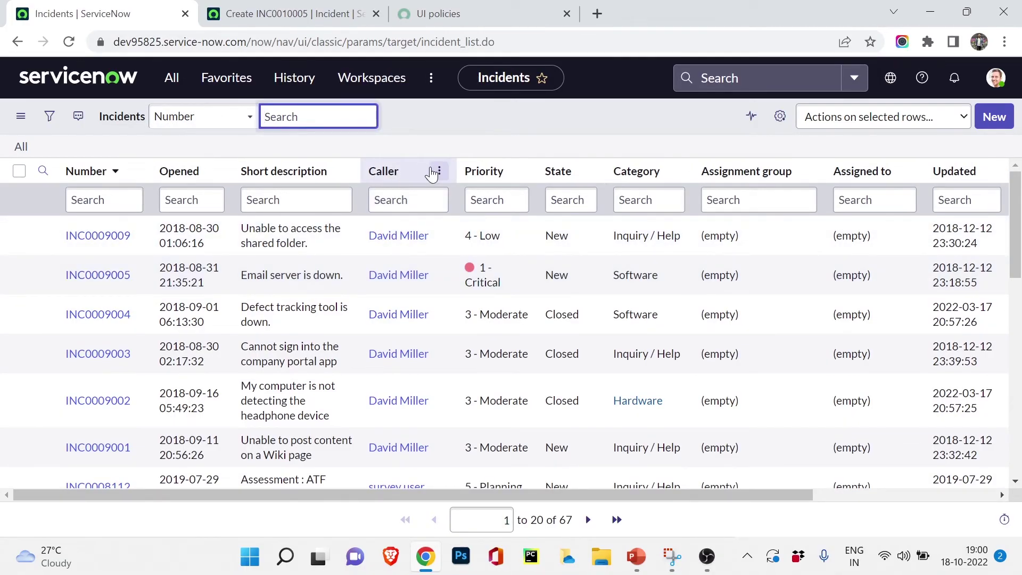
- Open the Incident table's definition from the incident list and examine its name and the table it extends
left_click(438, 171)
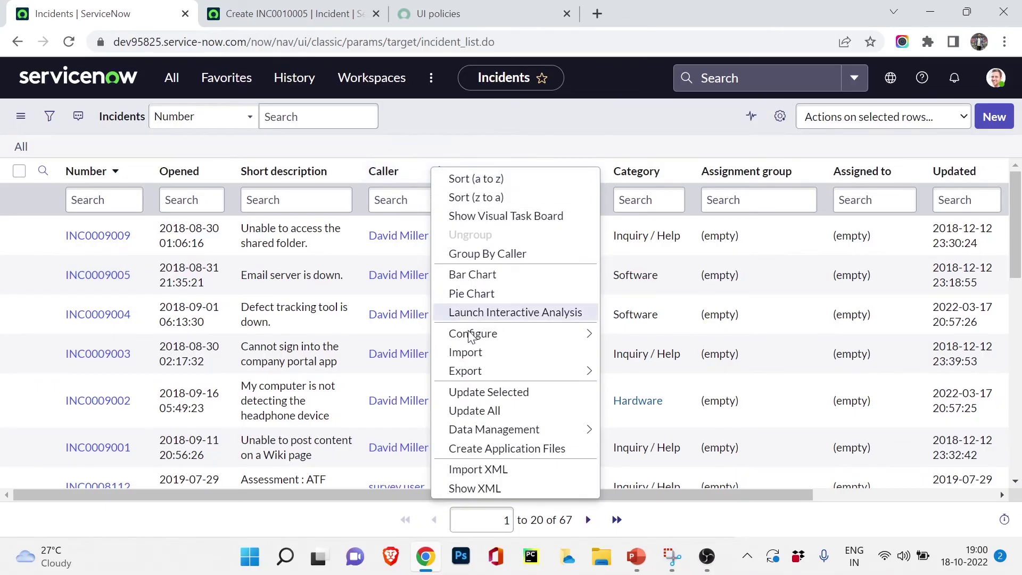
mouse_move(471, 338)
left_click(654, 417)
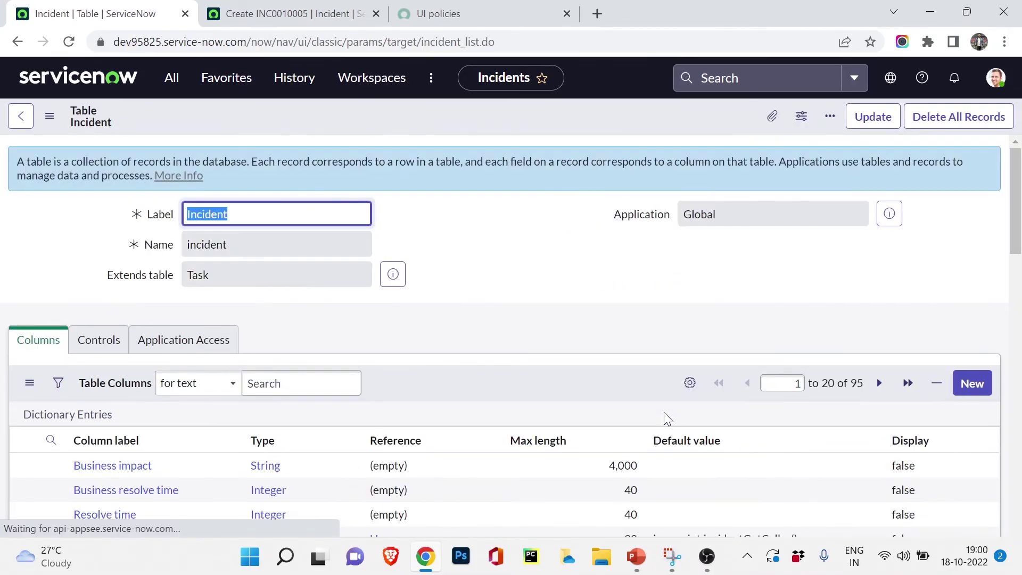
double_click(231, 243)
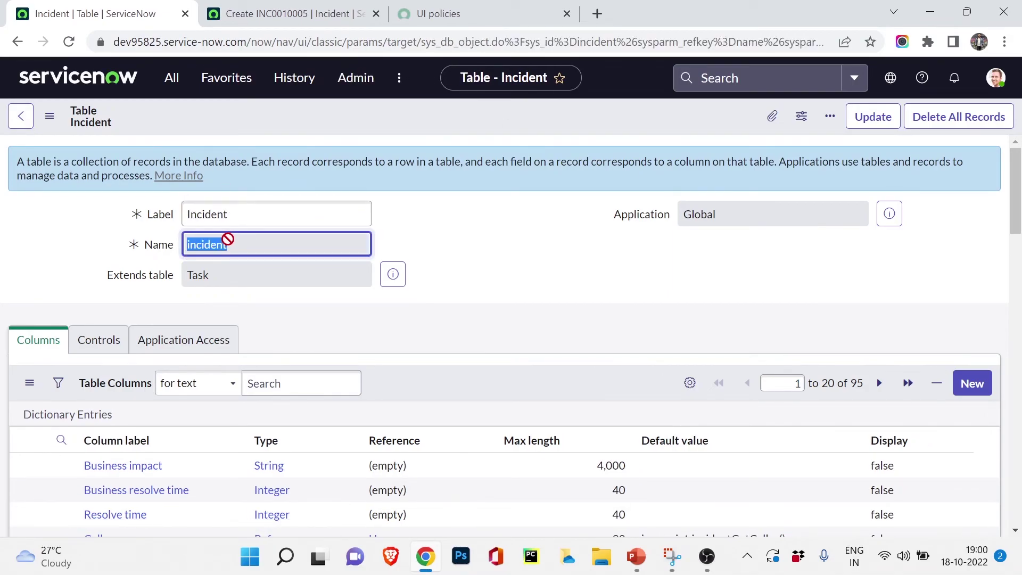
double_click(214, 283)
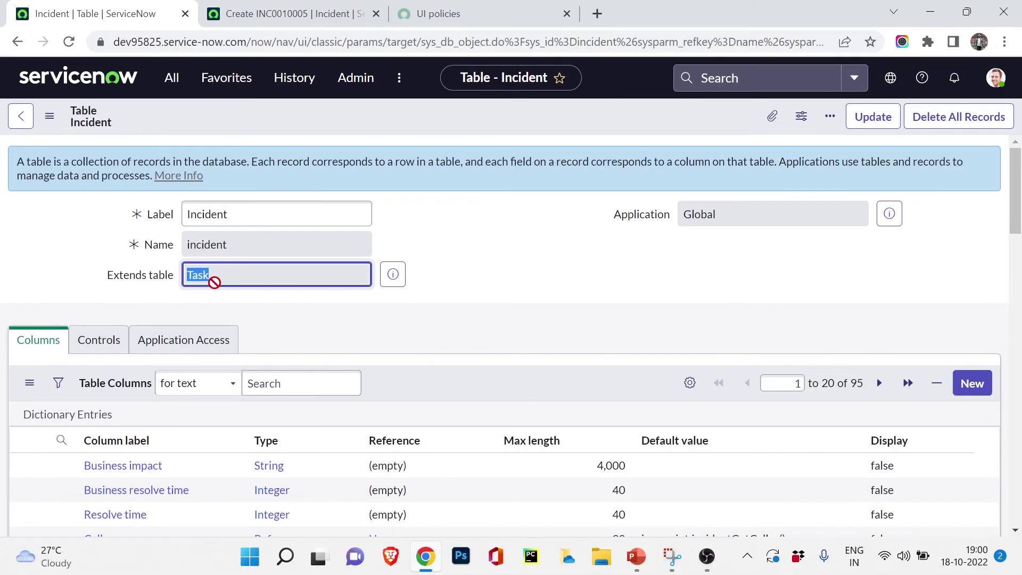
- Review the Incident table's column labels, types and references, and the related links below them
scroll(106, 325, "down", 5)
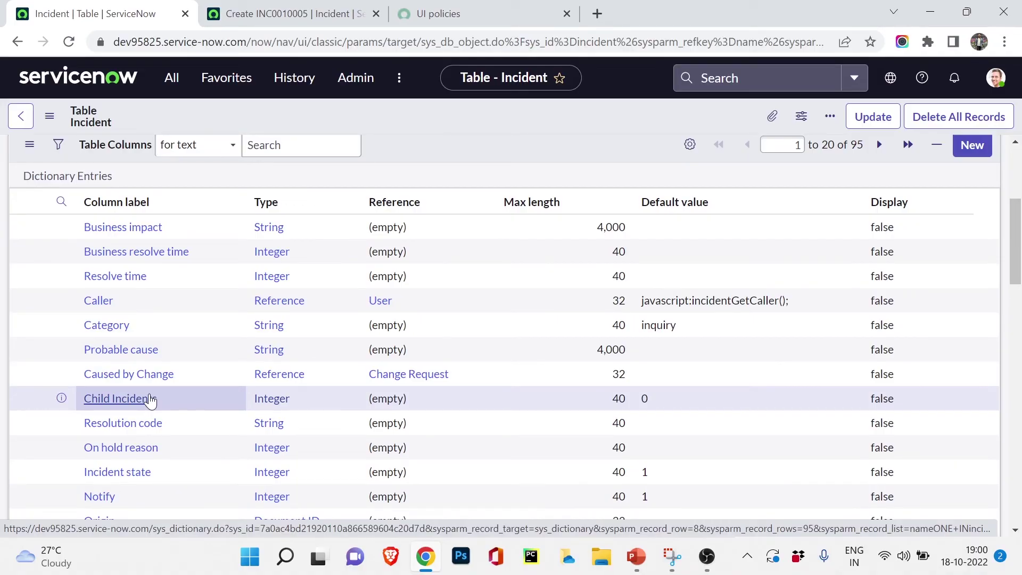
scroll(150, 401, "down", 3)
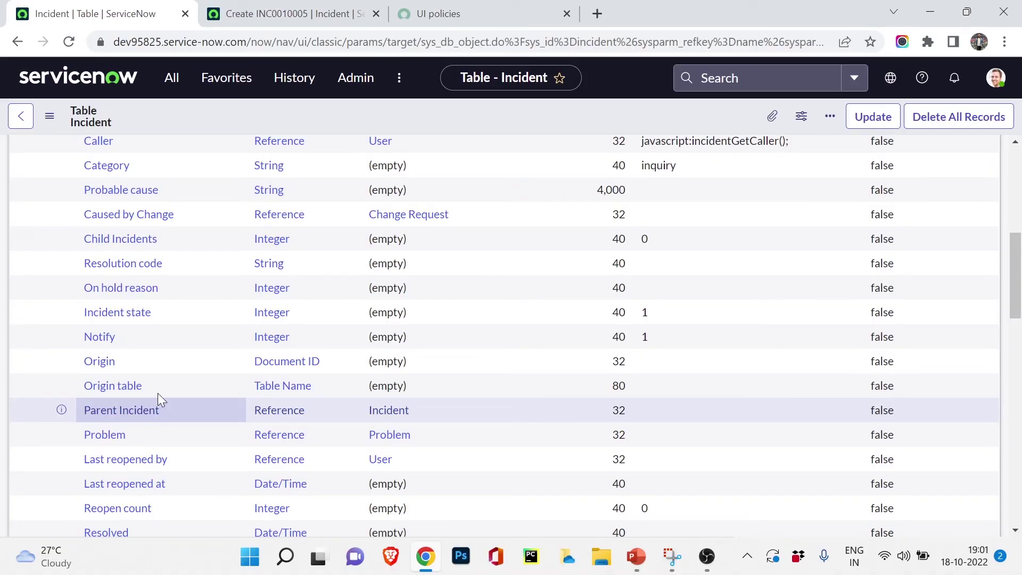
scroll(138, 408, "down", 2)
scroll(136, 410, "down", 4)
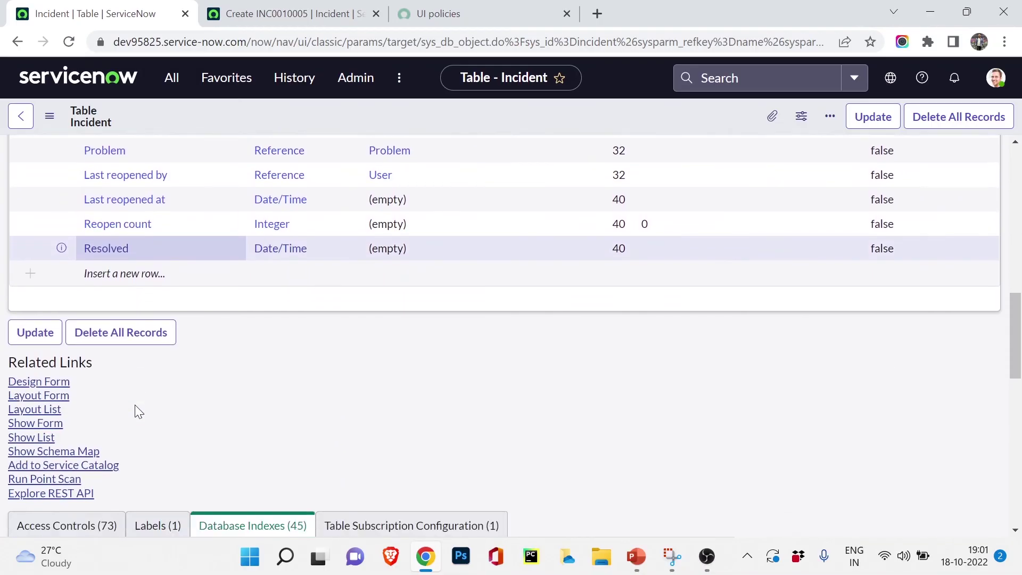
scroll(137, 408, "up", 12)
scroll(144, 406, "up", 2)
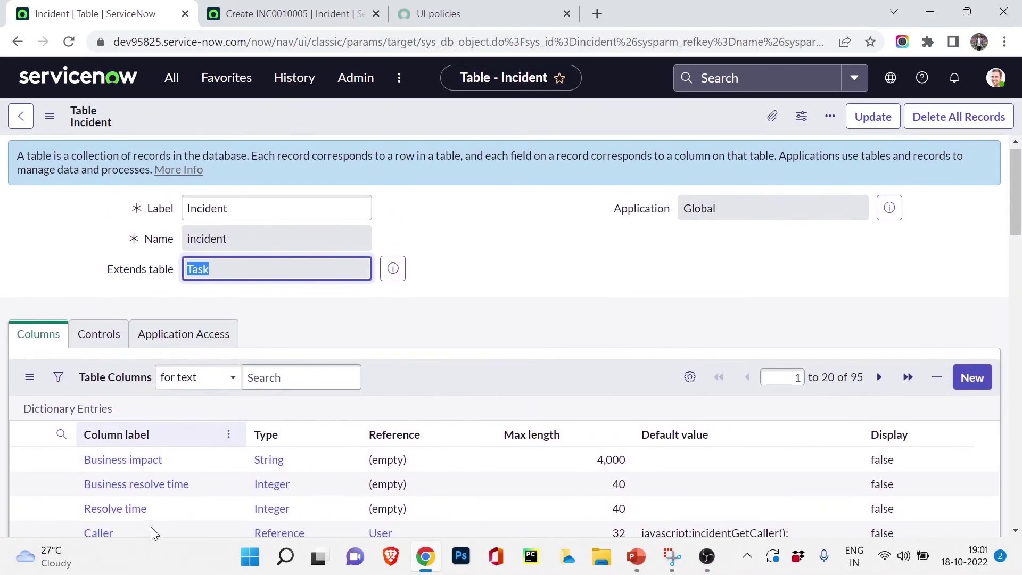